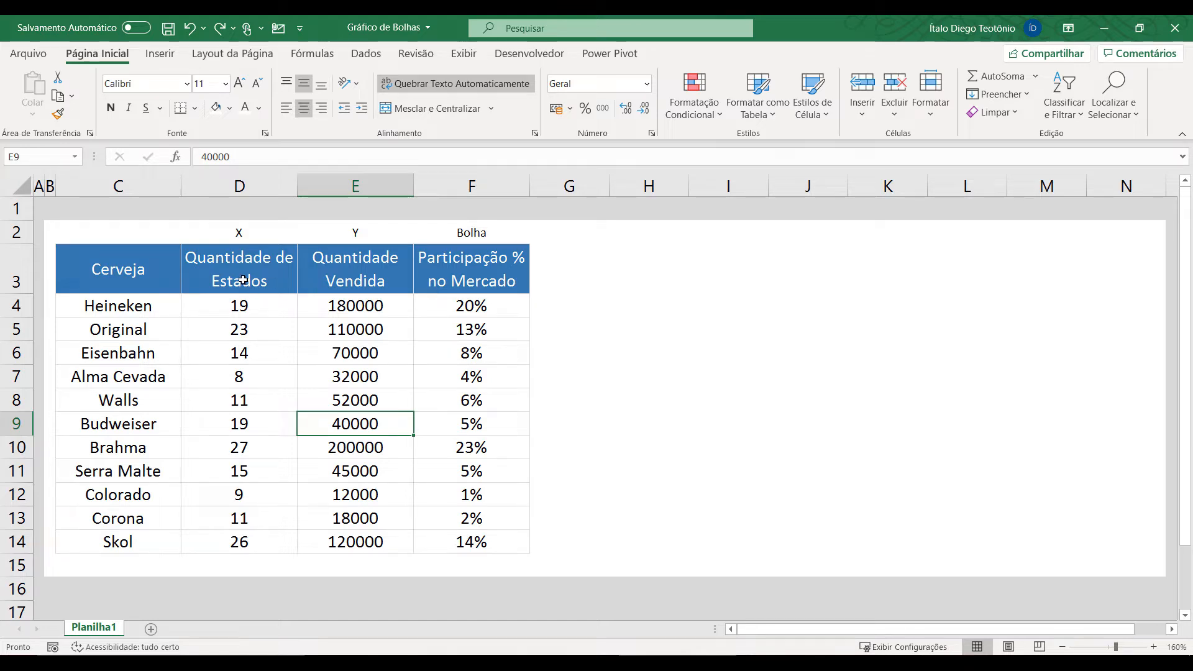
# Insert a 2-D bubble chart from the range D3:F14, leaving out the Cerveja column
pyautogui.moveTo(240, 277); pyautogui.dragTo(470, 526)
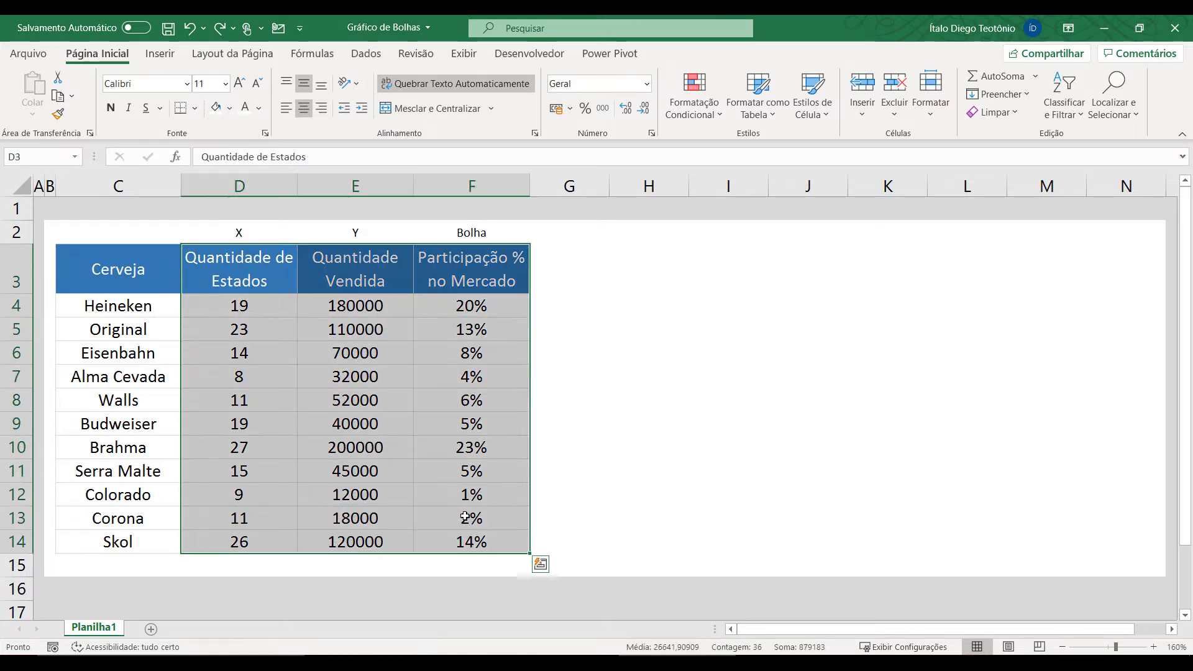
pyautogui.click(165, 59)
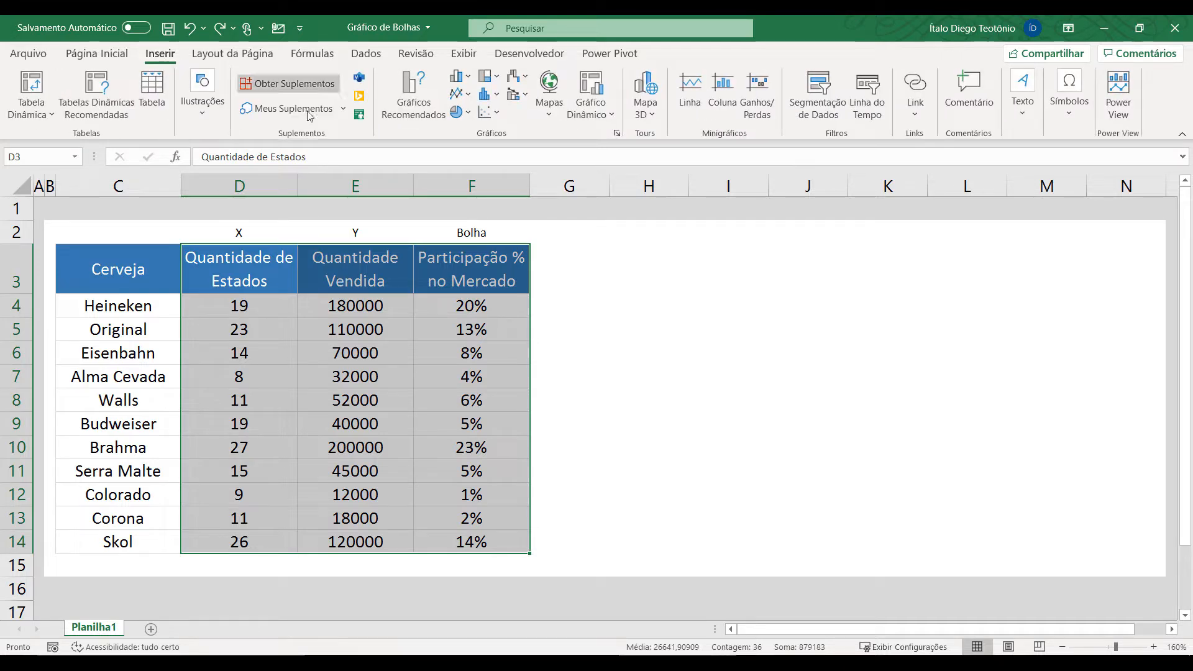
pyautogui.click(498, 115)
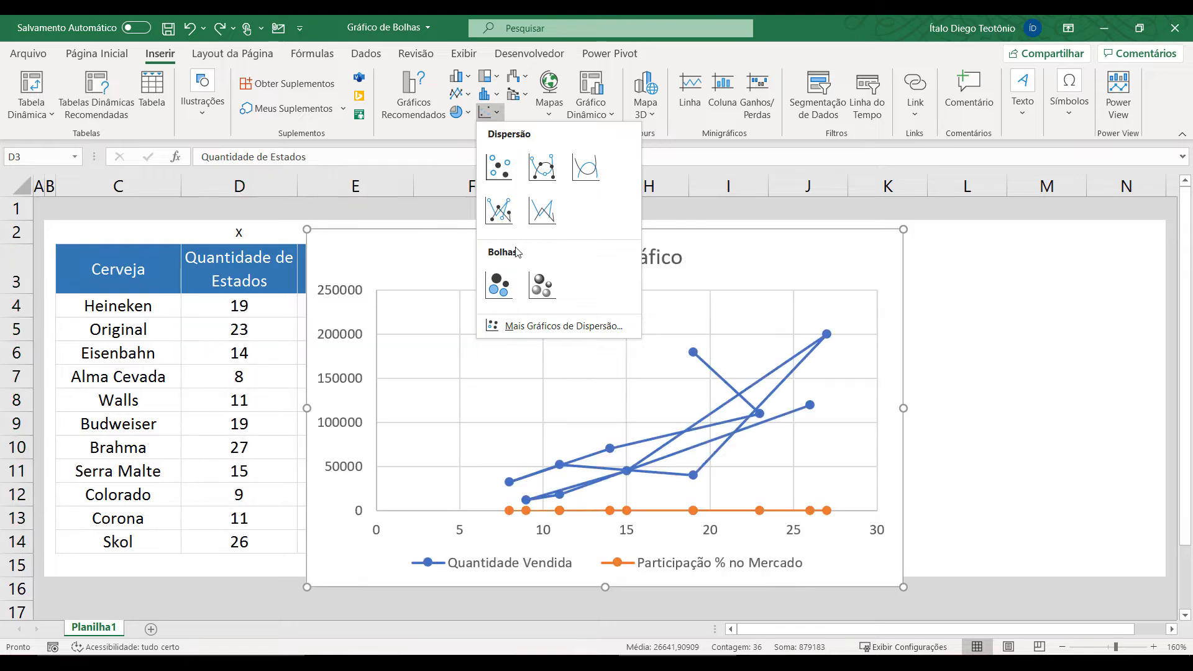
pyautogui.click(507, 290)
# Place the bubble chart beside the table over columns G to N and shrink it slightly to fit the white area
pyautogui.moveTo(457, 245); pyautogui.dragTo(711, 231)
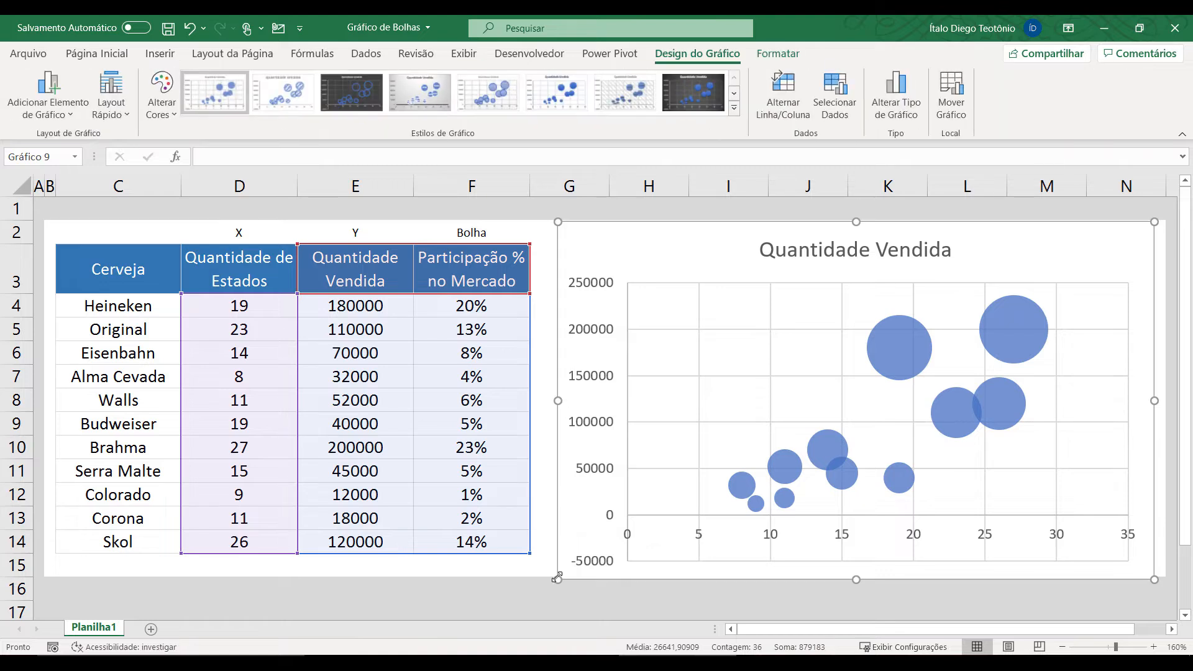
pyautogui.moveTo(557, 578); pyautogui.dragTo(567, 567)
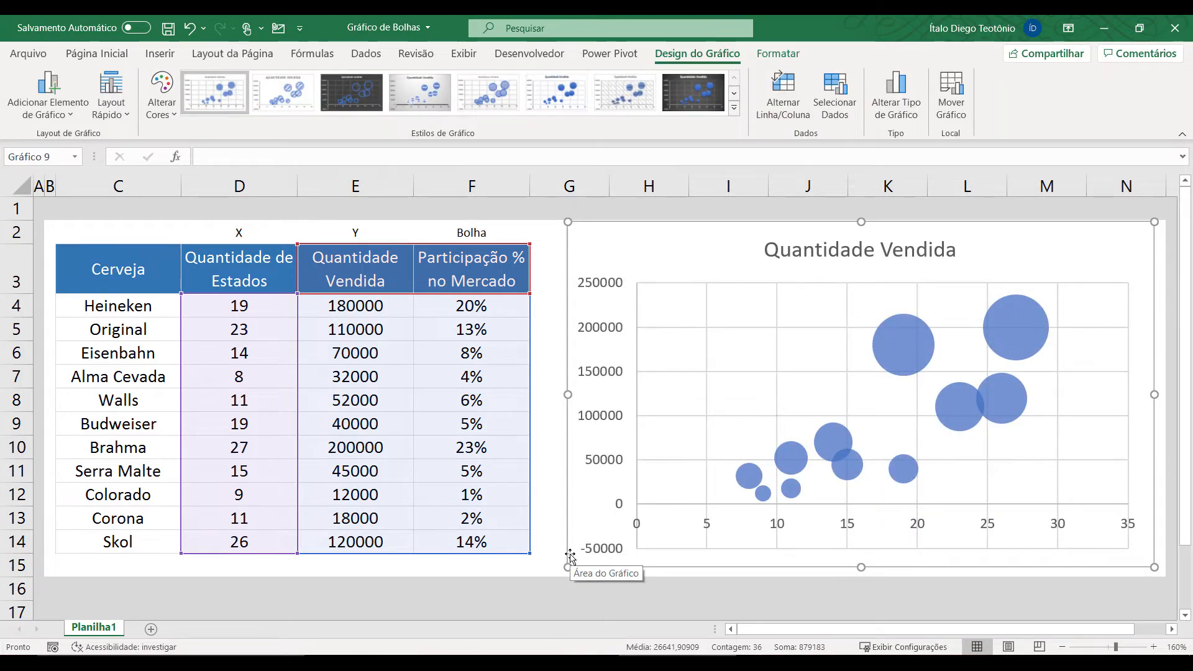
pyautogui.click(515, 599)
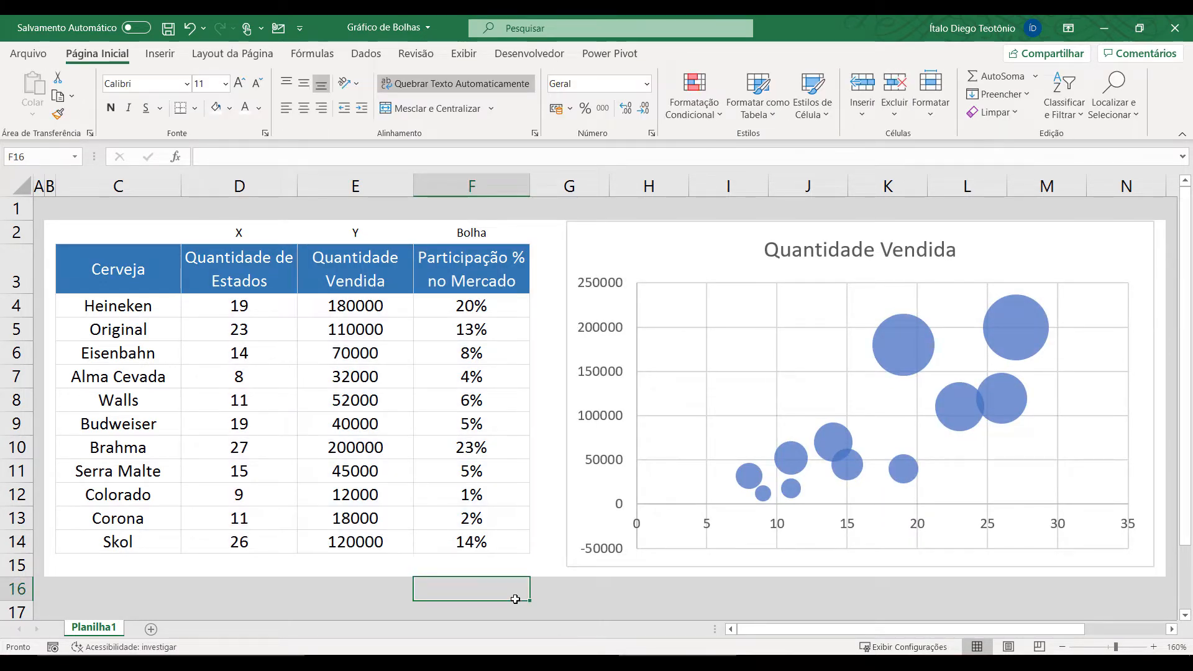
# Set the minimum bound of the chart's vertical axis to 0
pyautogui.rightClick(592, 420)
pyautogui.click(669, 608)
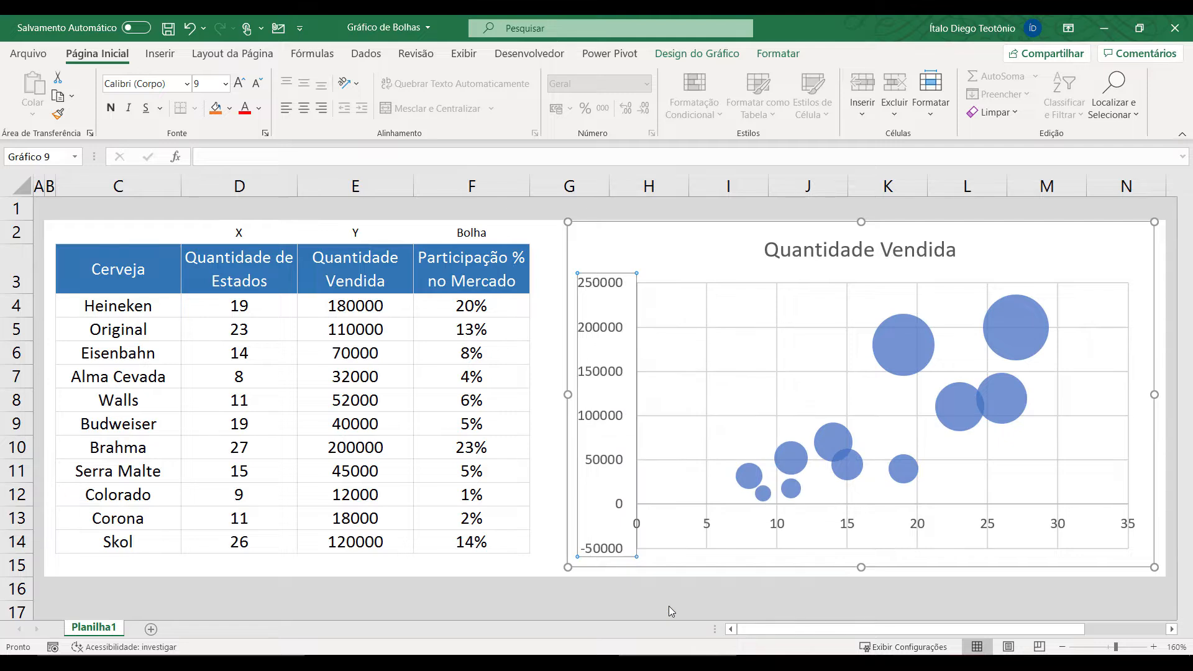
pyautogui.doubleClick(1088, 312)
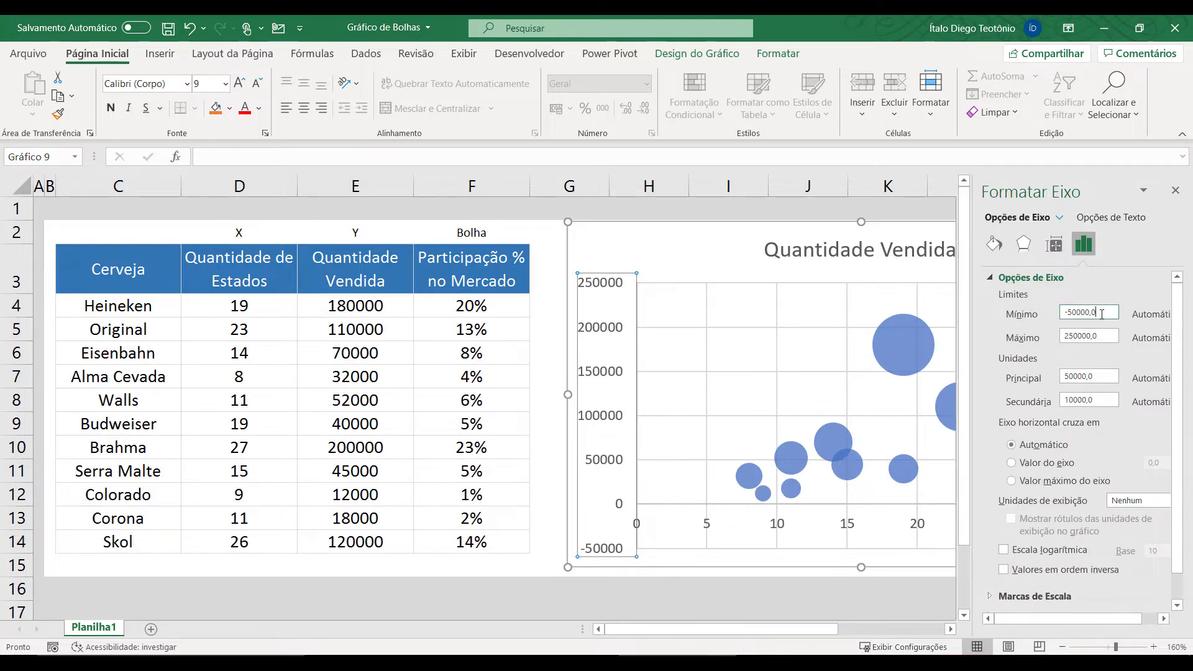
pyautogui.write('0')
pyautogui.press('Return')
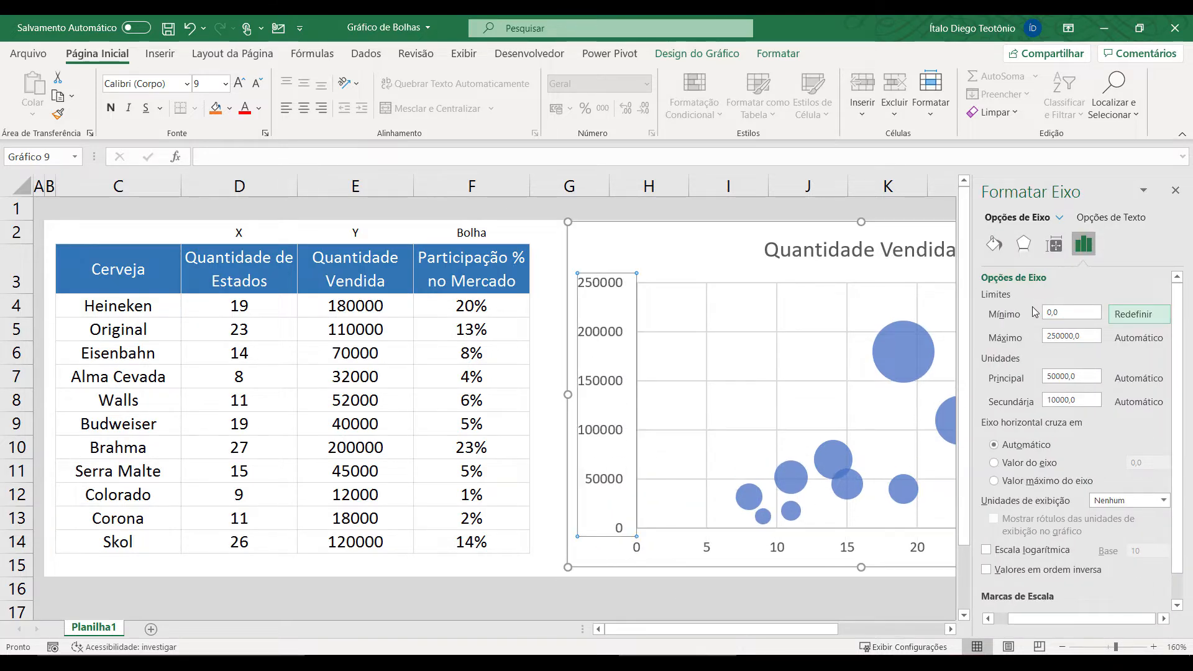
pyautogui.press('Tab')
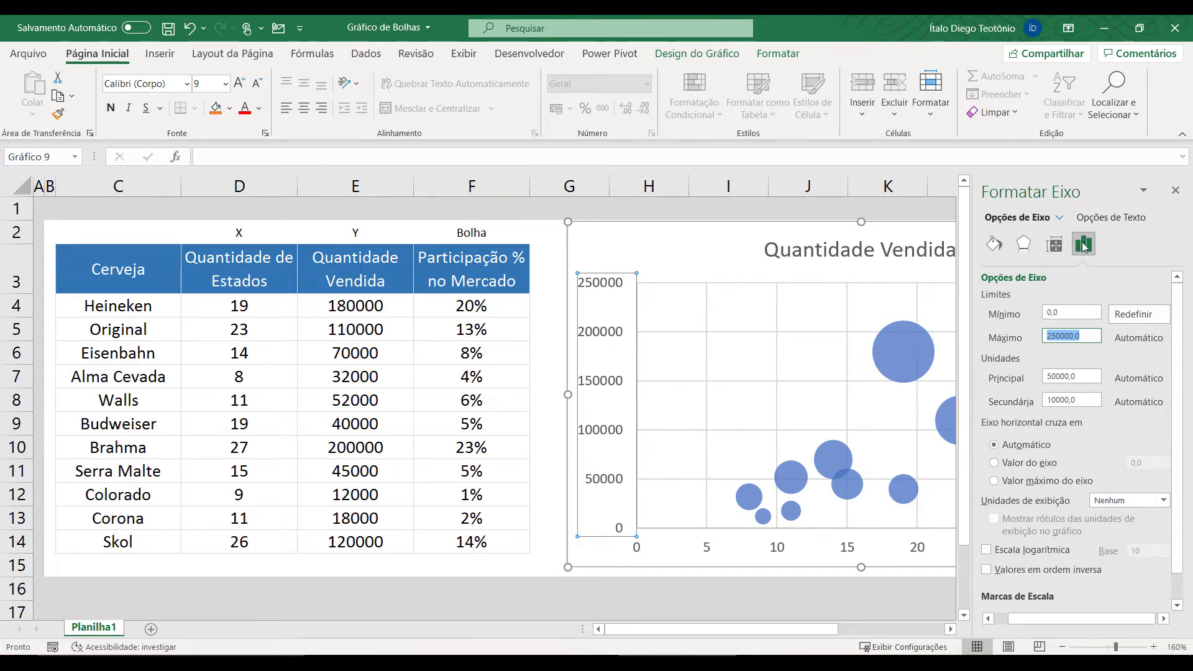
pyautogui.click(1174, 190)
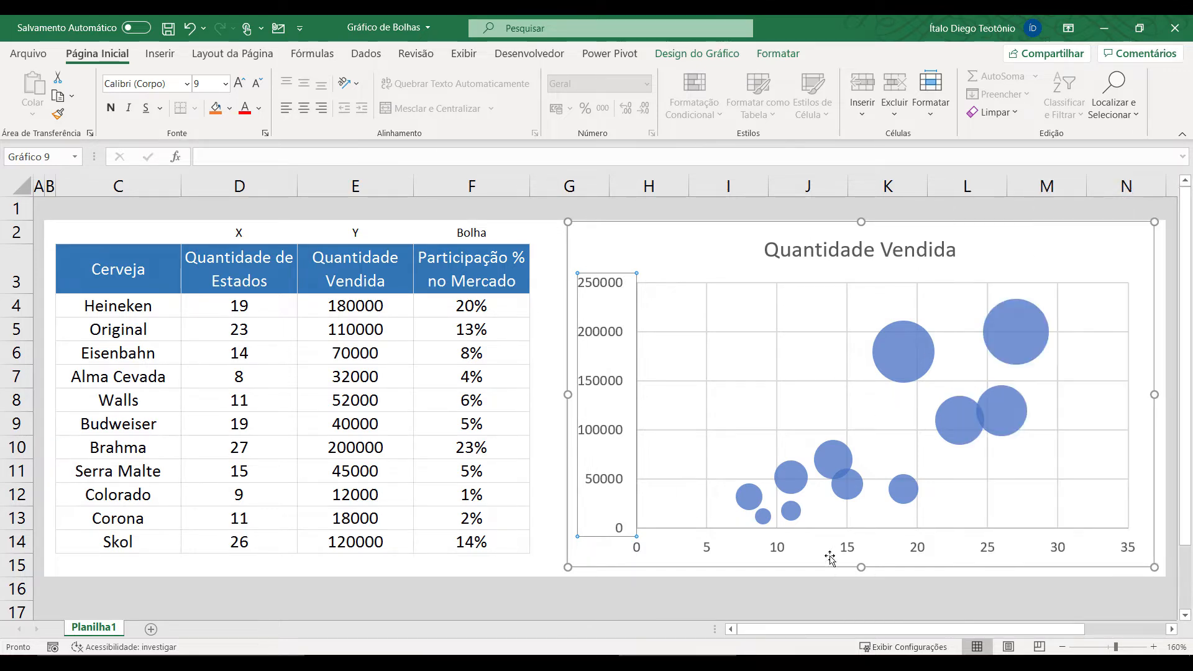
pyautogui.click(790, 595)
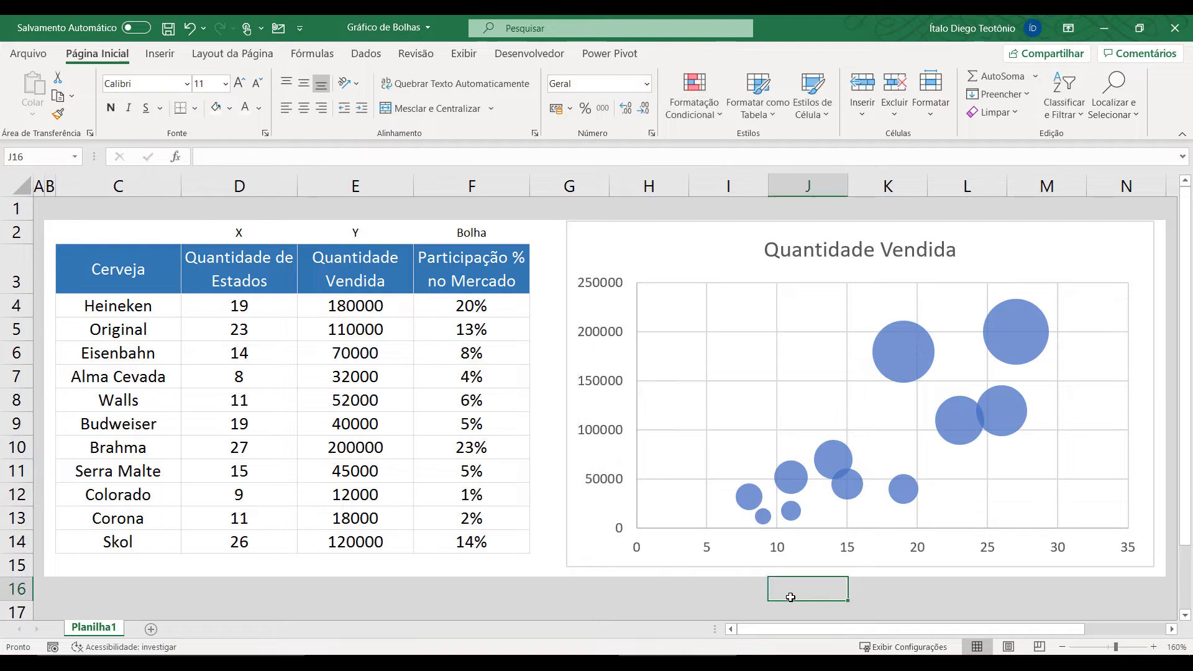
# Set the maximum bound of the chart's horizontal axis to 30
pyautogui.rightClick(707, 552)
pyautogui.click(721, 607)
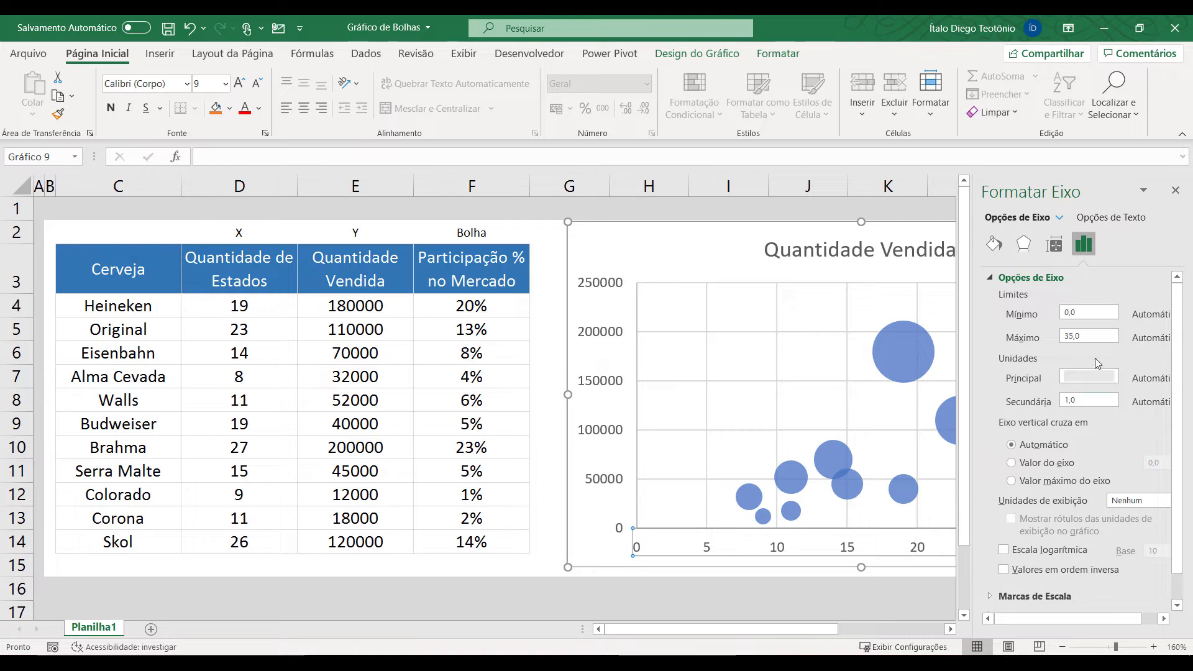
pyautogui.doubleClick(1072, 337)
pyautogui.write('30')
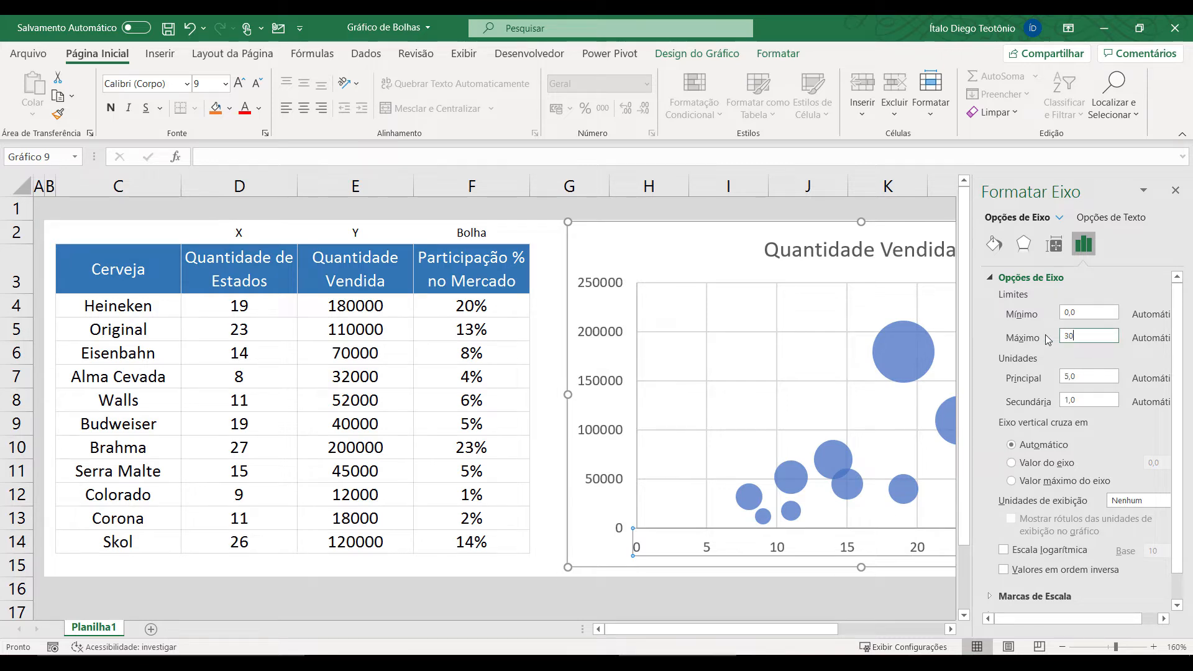
pyautogui.press('Return')
pyautogui.click(1175, 190)
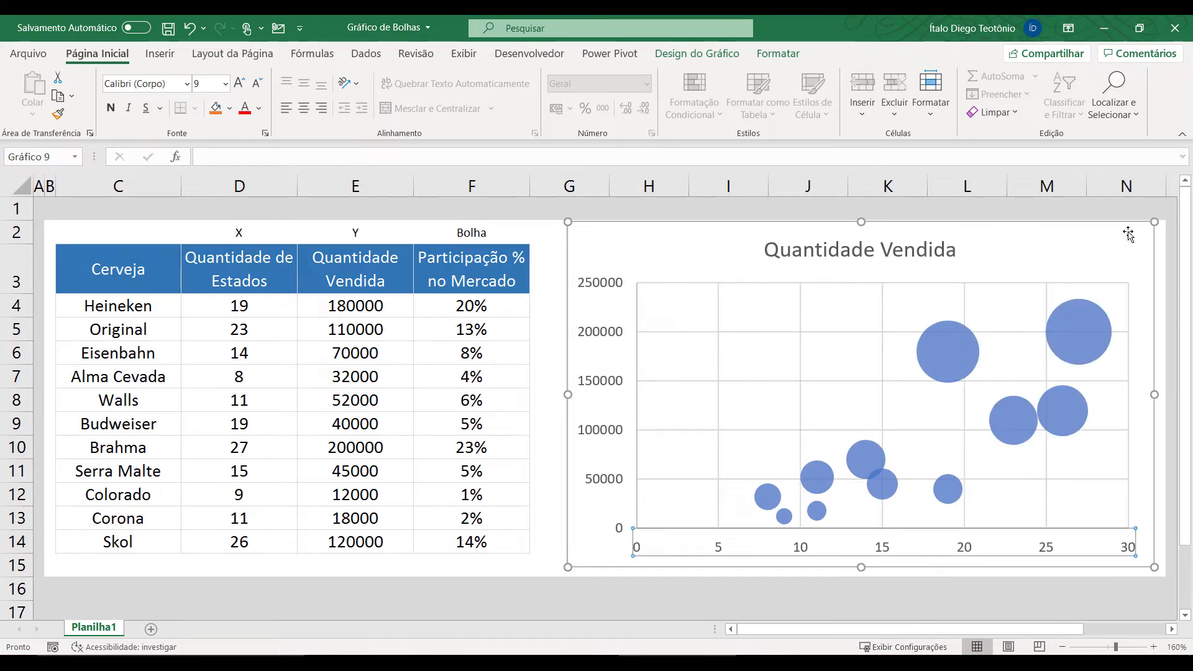
pyautogui.click(808, 589)
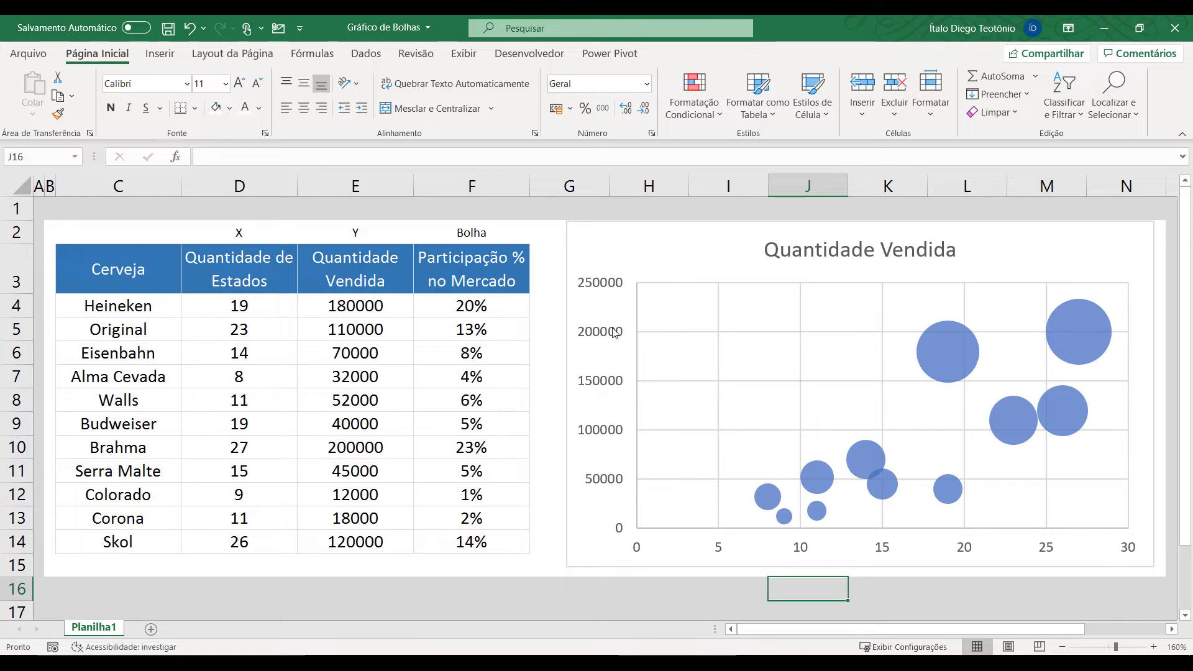
# Add data labels to the bubbles and set the label position to Centro
pyautogui.moveTo(924, 362)
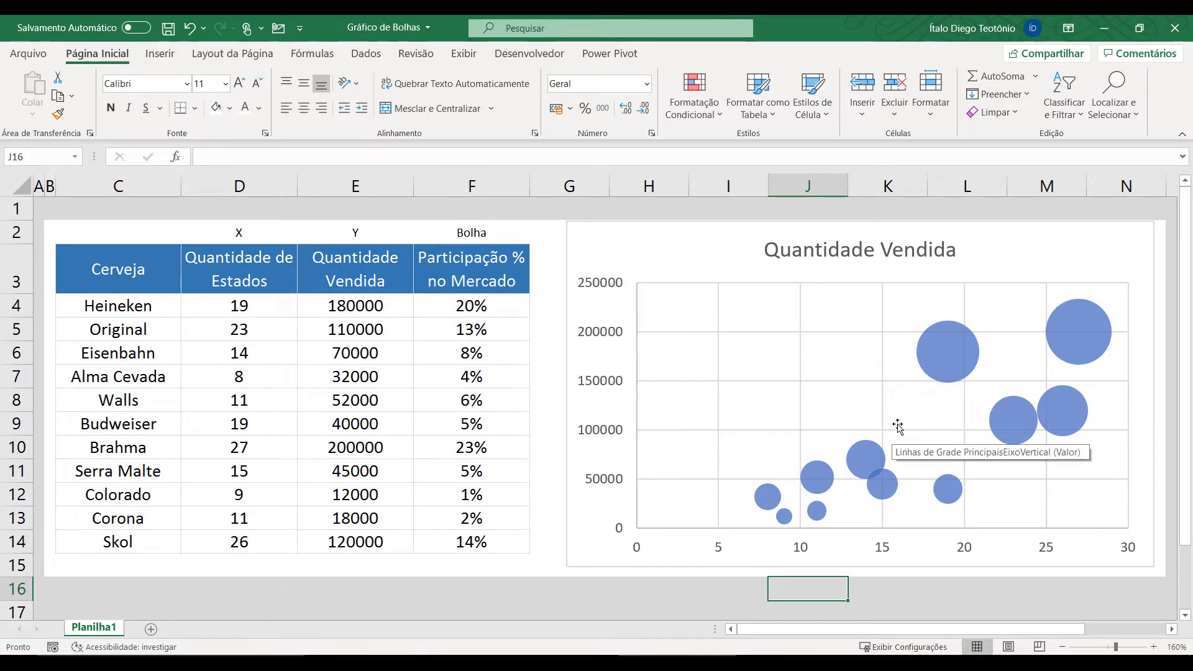
pyautogui.rightClick(941, 362)
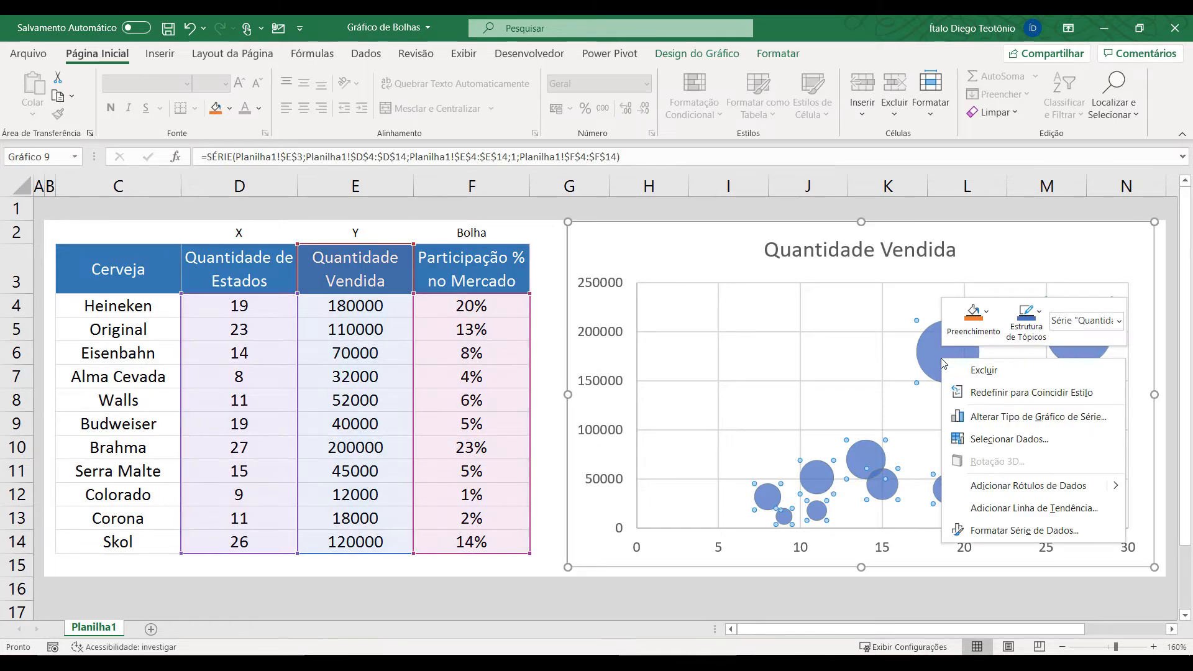
pyautogui.click(1019, 487)
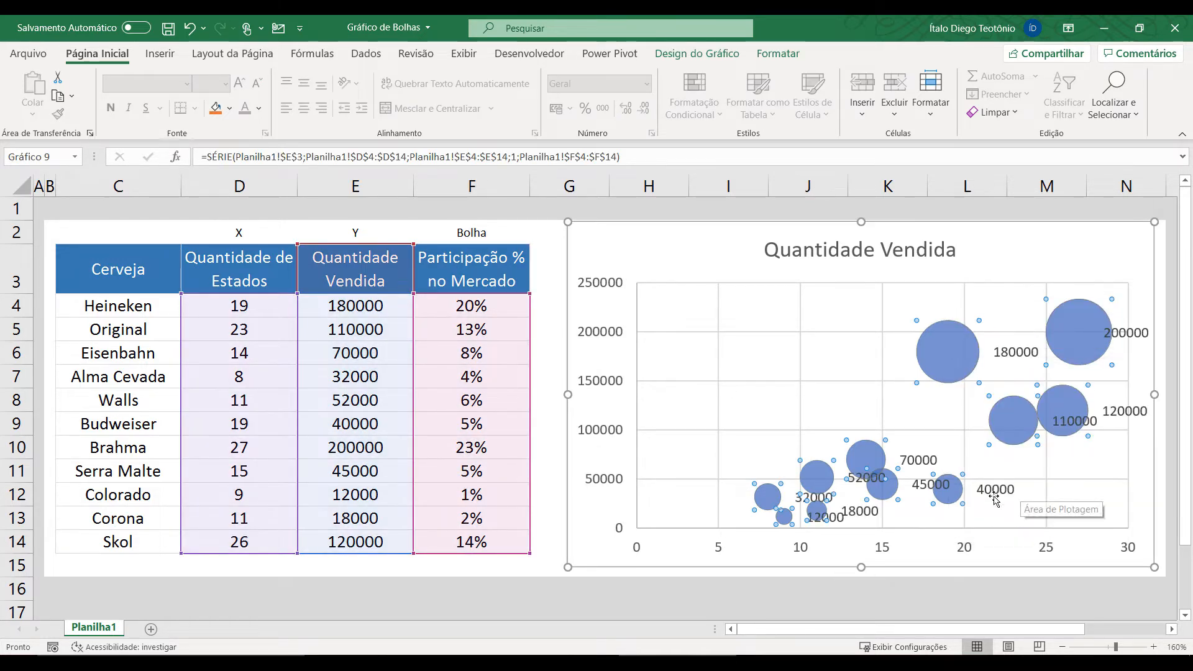
pyautogui.rightClick(860, 513)
pyautogui.click(901, 501)
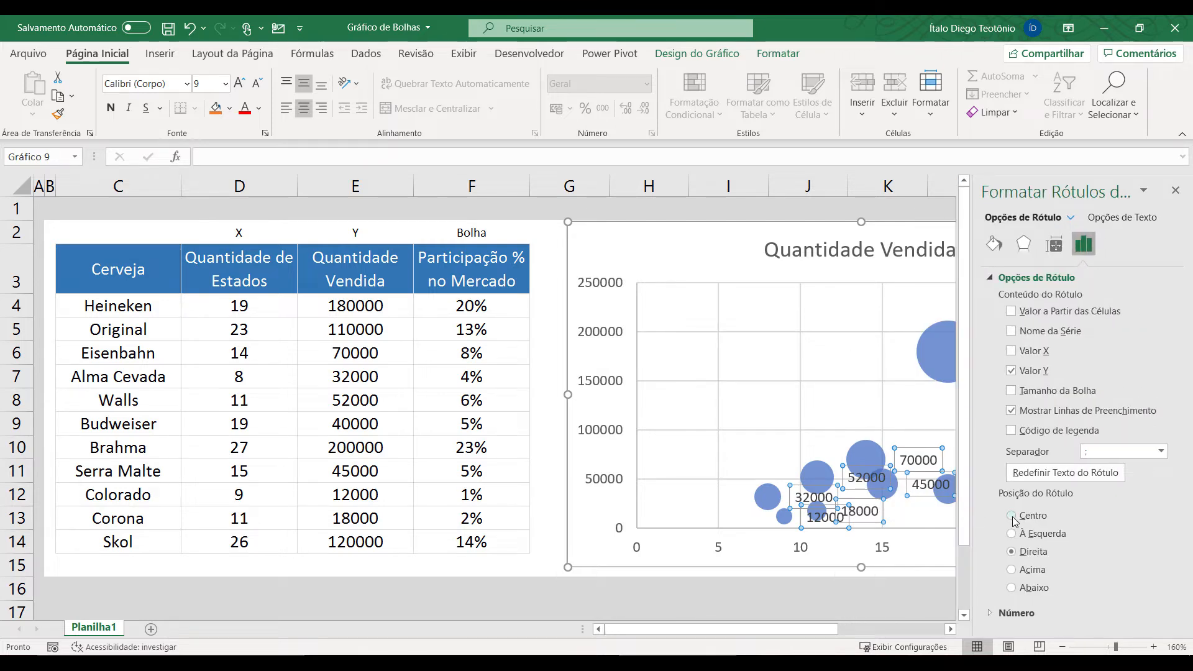
pyautogui.click(1012, 517)
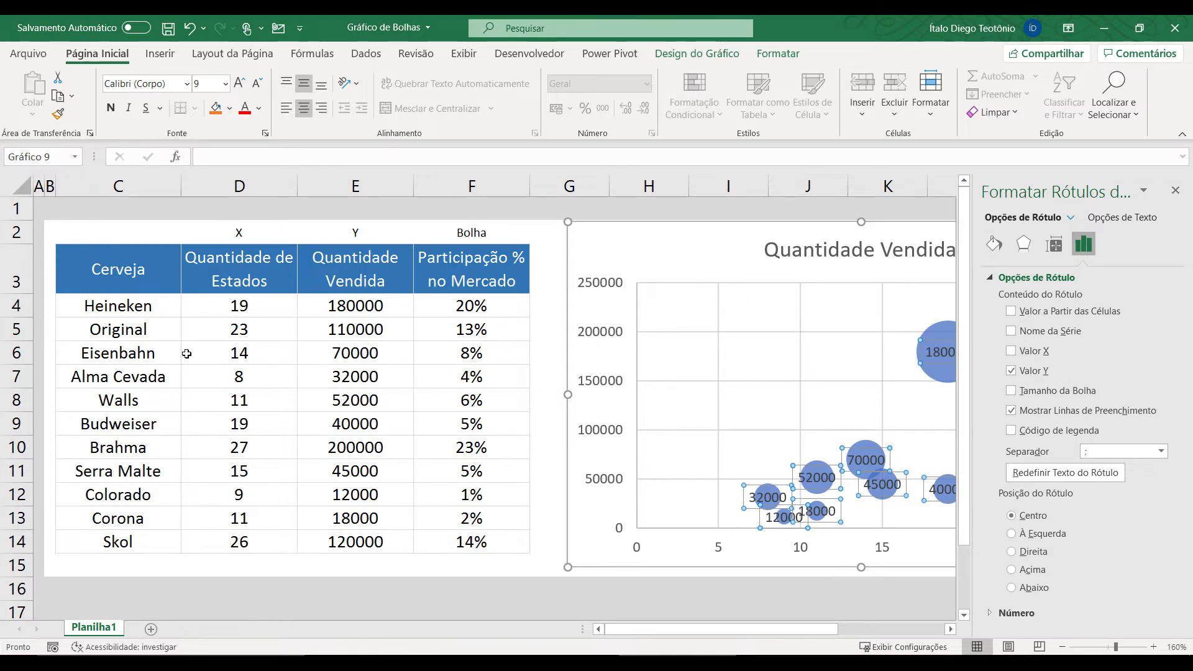
# Label the bubbles with the beer names from C4:C14 and remove the Y value from the labels
pyautogui.click(1033, 312)
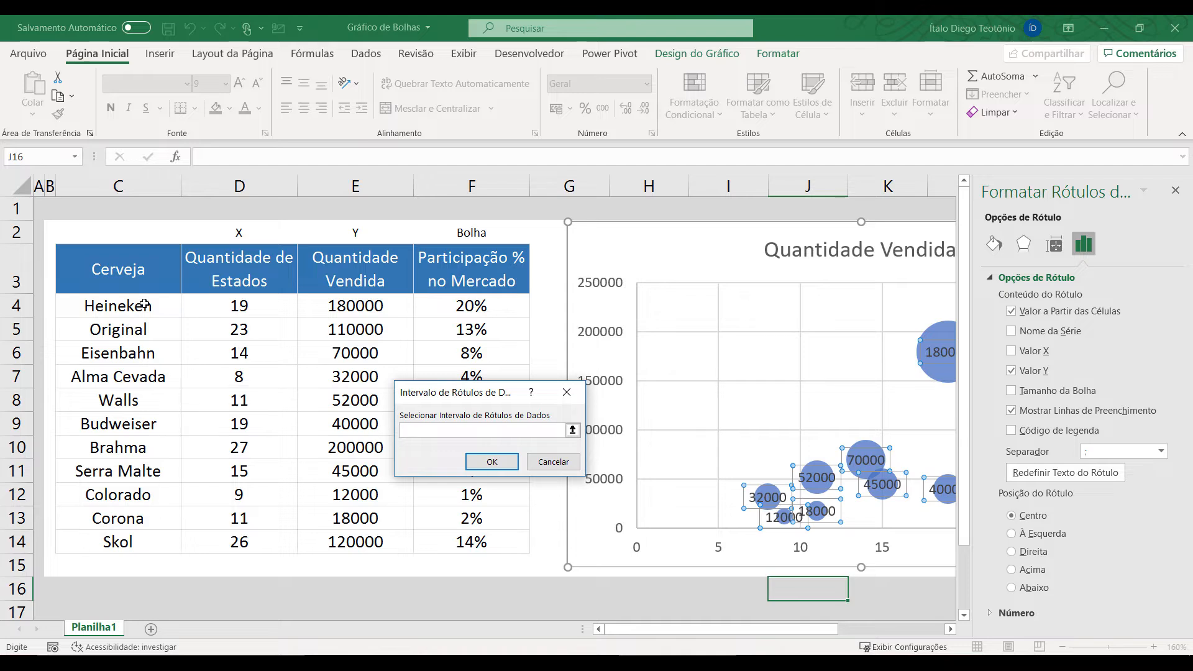
pyautogui.moveTo(144, 305); pyautogui.dragTo(128, 543)
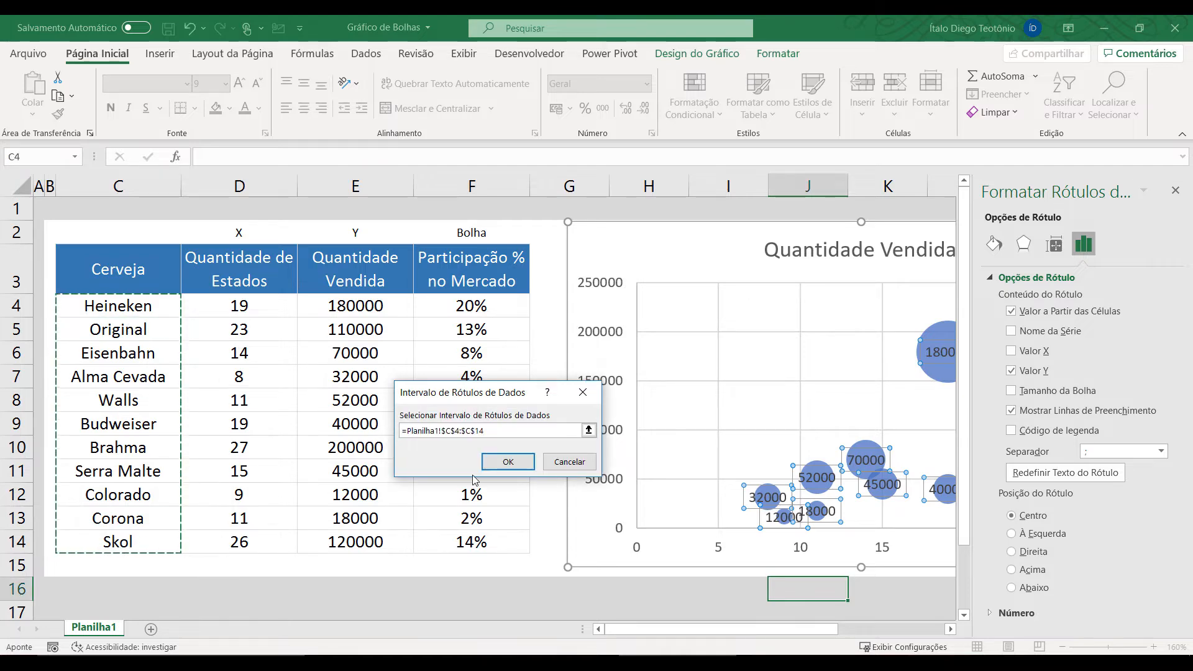
pyautogui.click(508, 461)
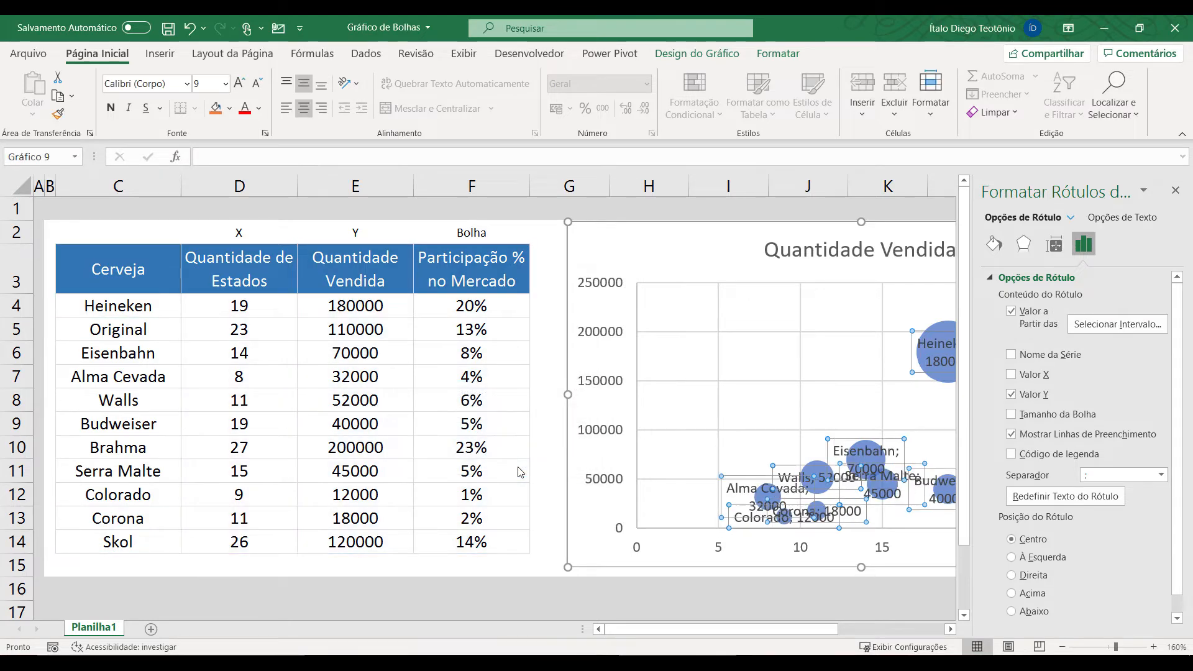
pyautogui.click(1011, 395)
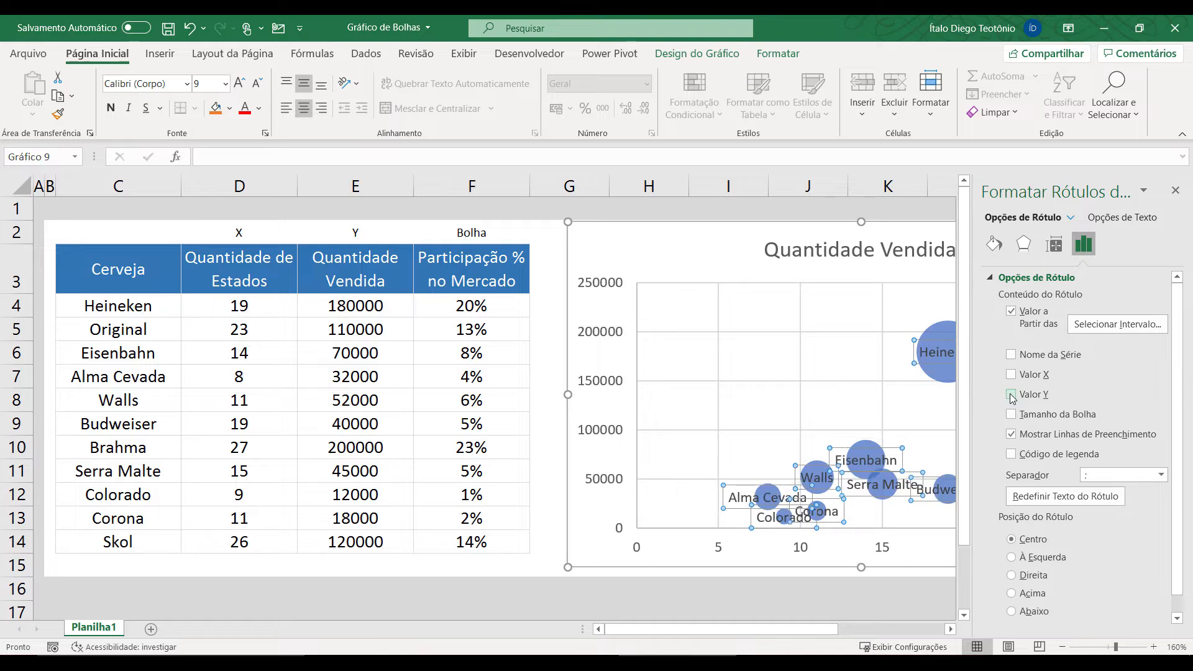
pyautogui.click(1175, 190)
pyautogui.click(920, 593)
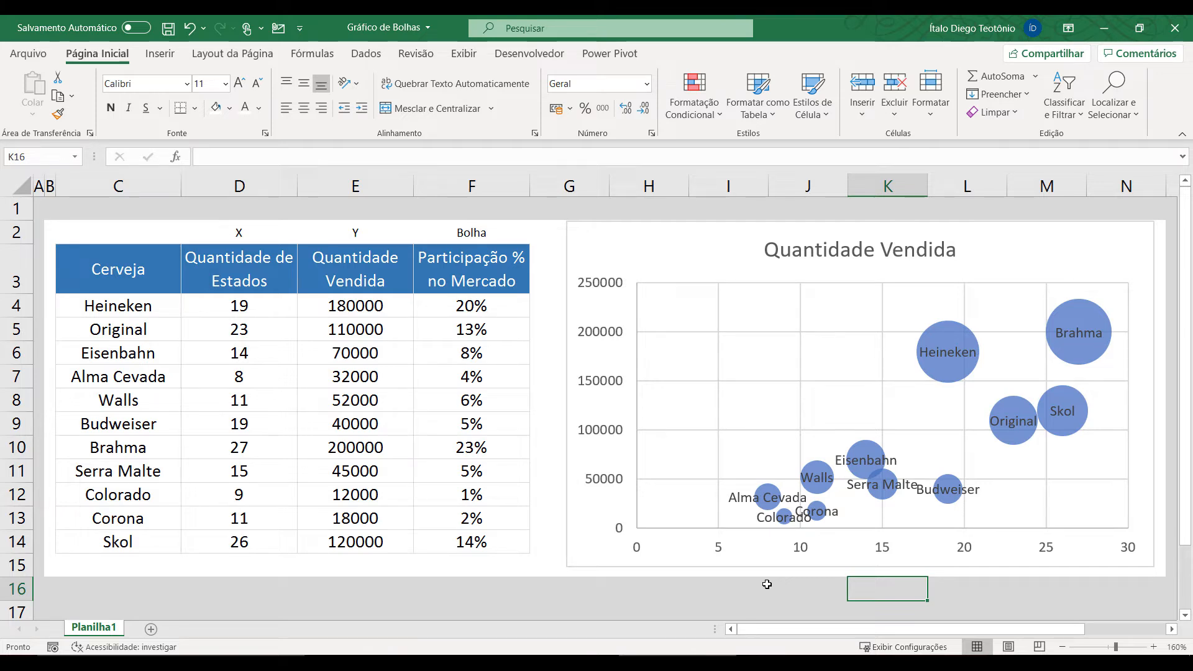
pyautogui.moveTo(956, 503)
pyautogui.click(470, 588)
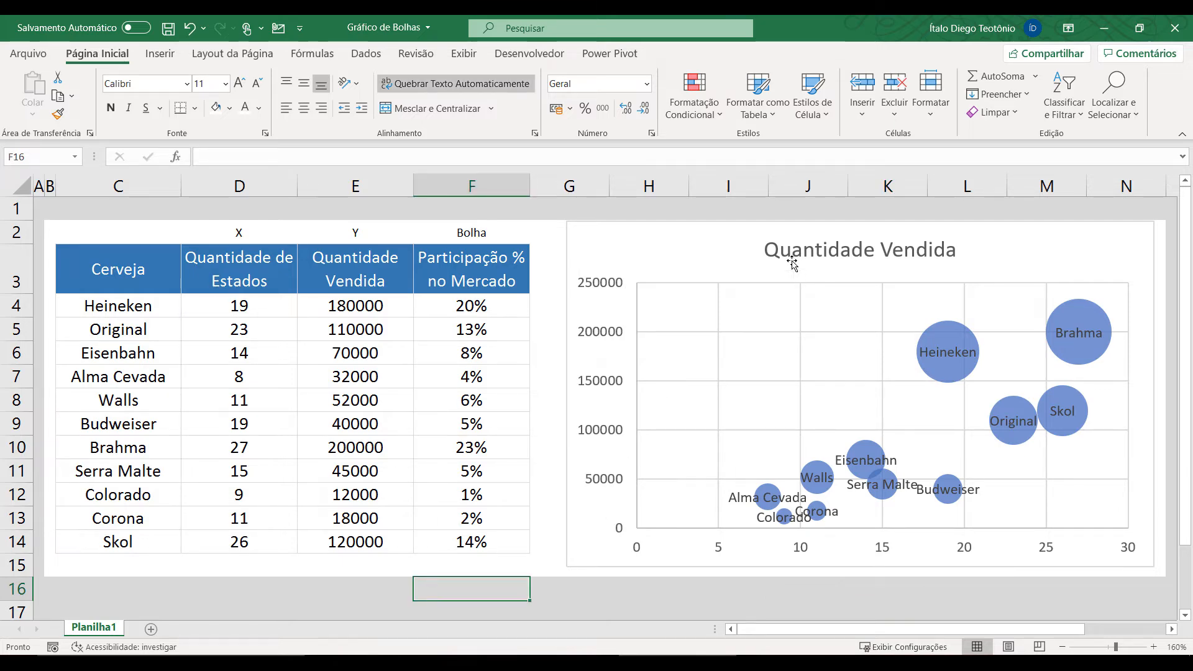
# Change the chart title to "Análise de Cervejas"
pyautogui.click(777, 249)
pyautogui.moveTo(778, 249); pyautogui.dragTo(934, 248)
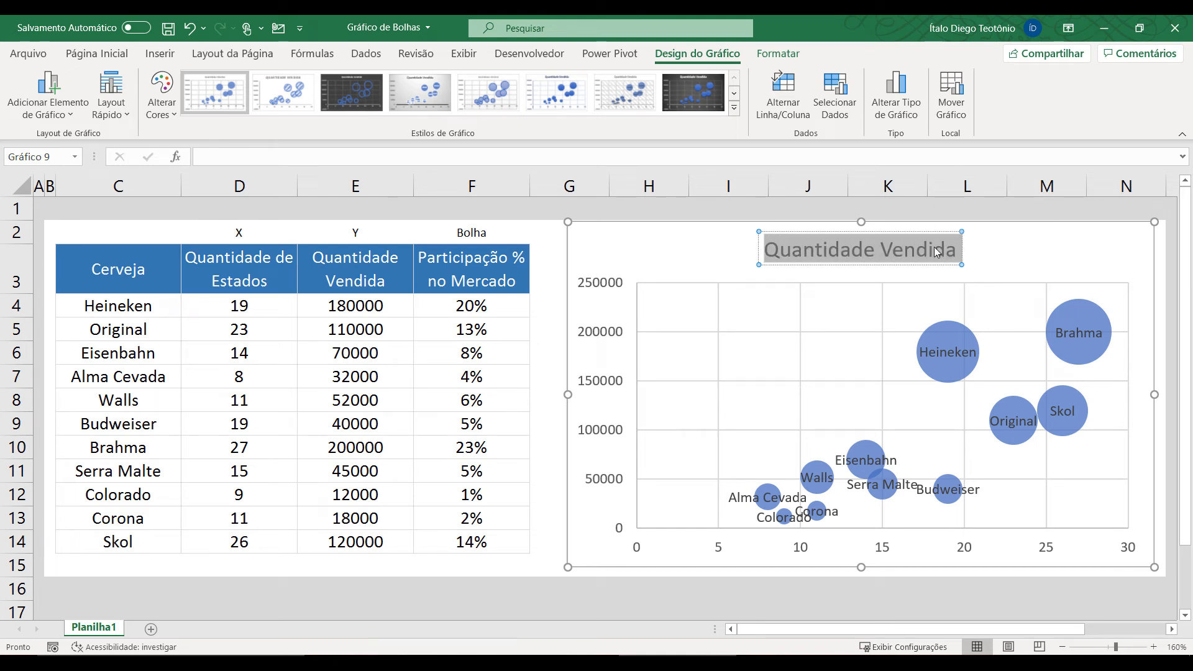
pyautogui.write('Análise d')
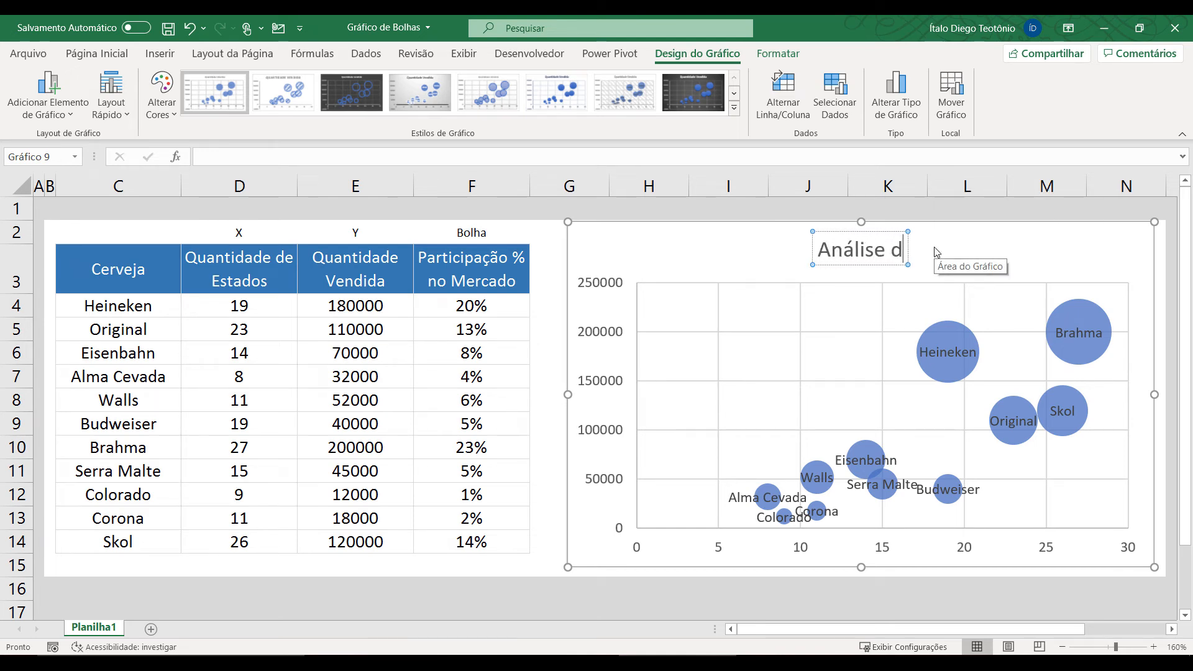
pyautogui.write('e Cervejas')
pyautogui.click(656, 590)
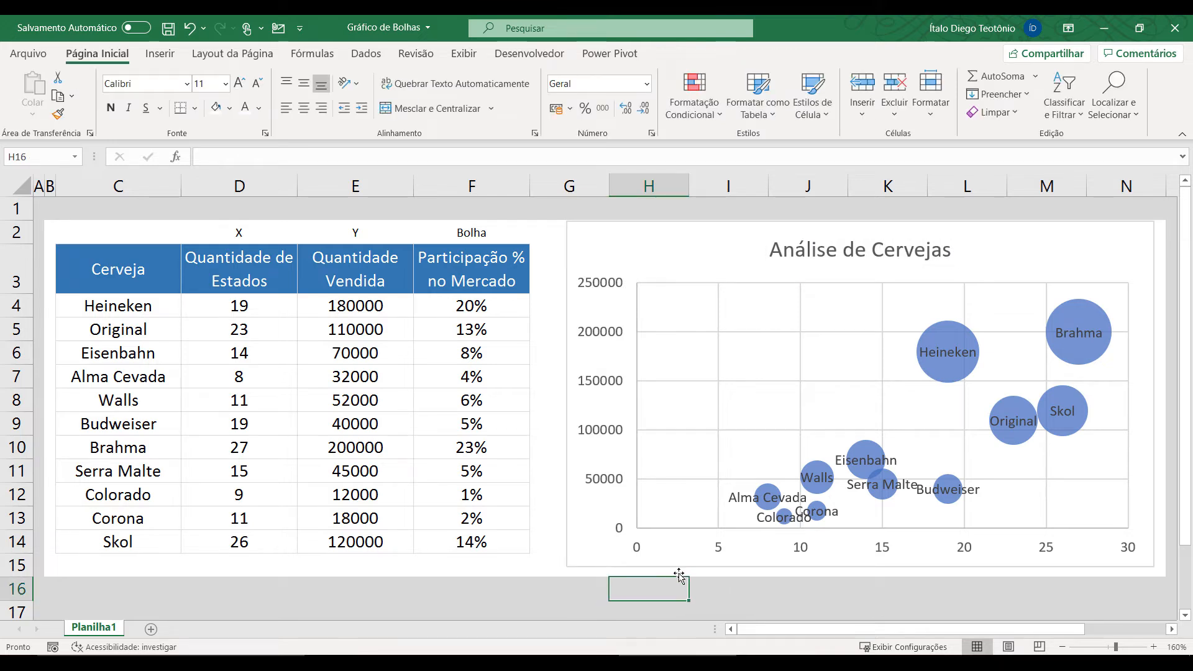
# Add a primary horizontal axis title to the bubble chart
pyautogui.click(570, 280)
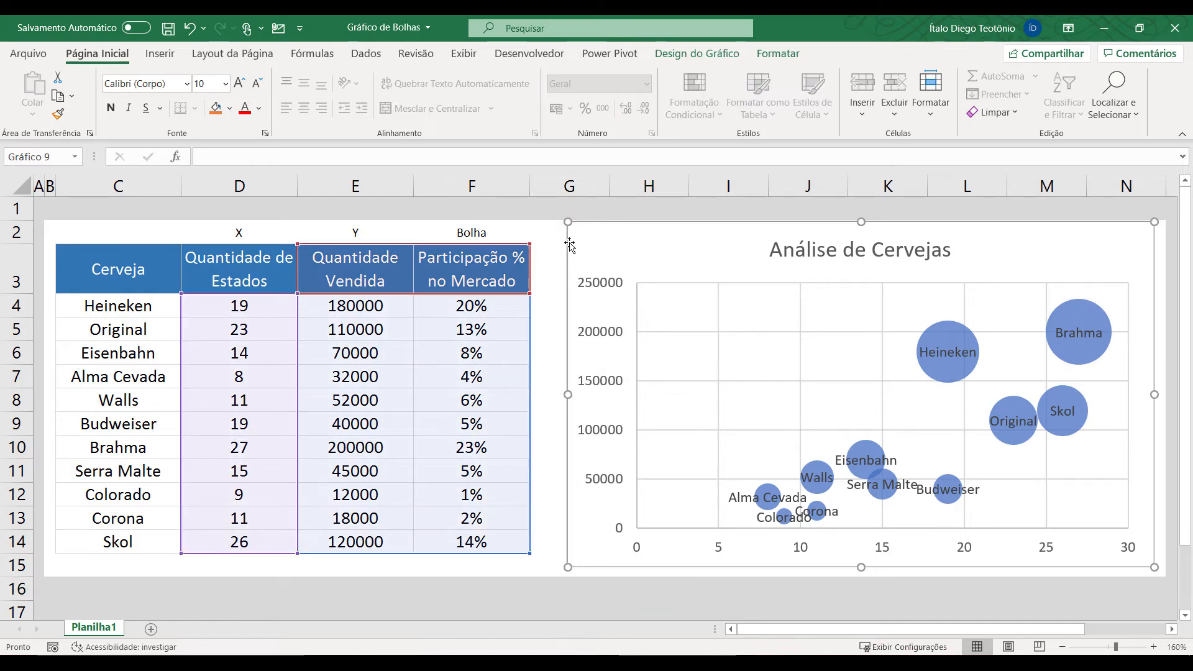
pyautogui.click(696, 53)
pyautogui.click(43, 93)
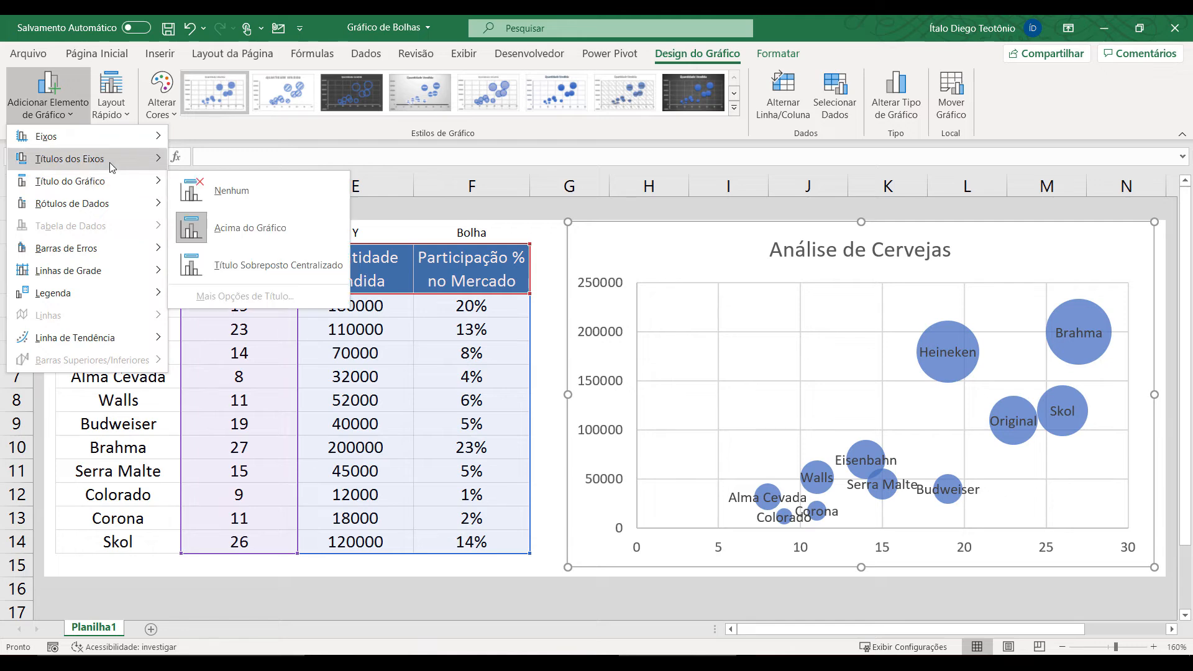
pyautogui.moveTo(109, 162)
pyautogui.click(231, 168)
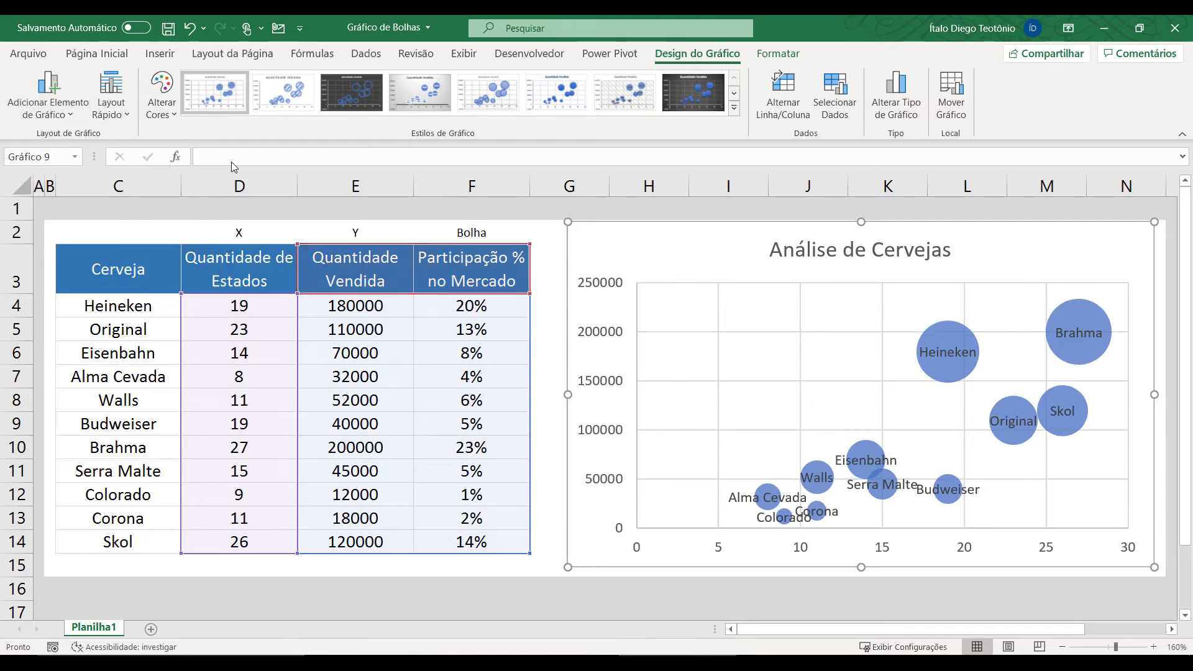
# Add a primary vertical axis title to the bubble chart and change its text to "Quantidade Vendida"
pyautogui.click(62, 109)
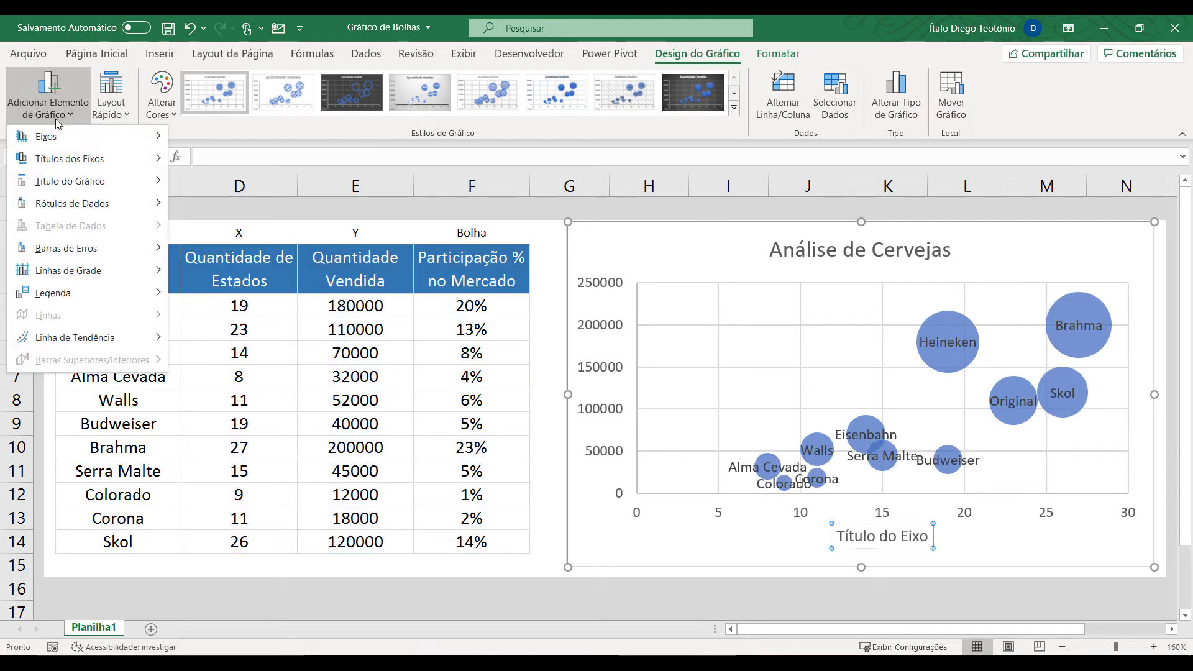
pyautogui.moveTo(87, 163)
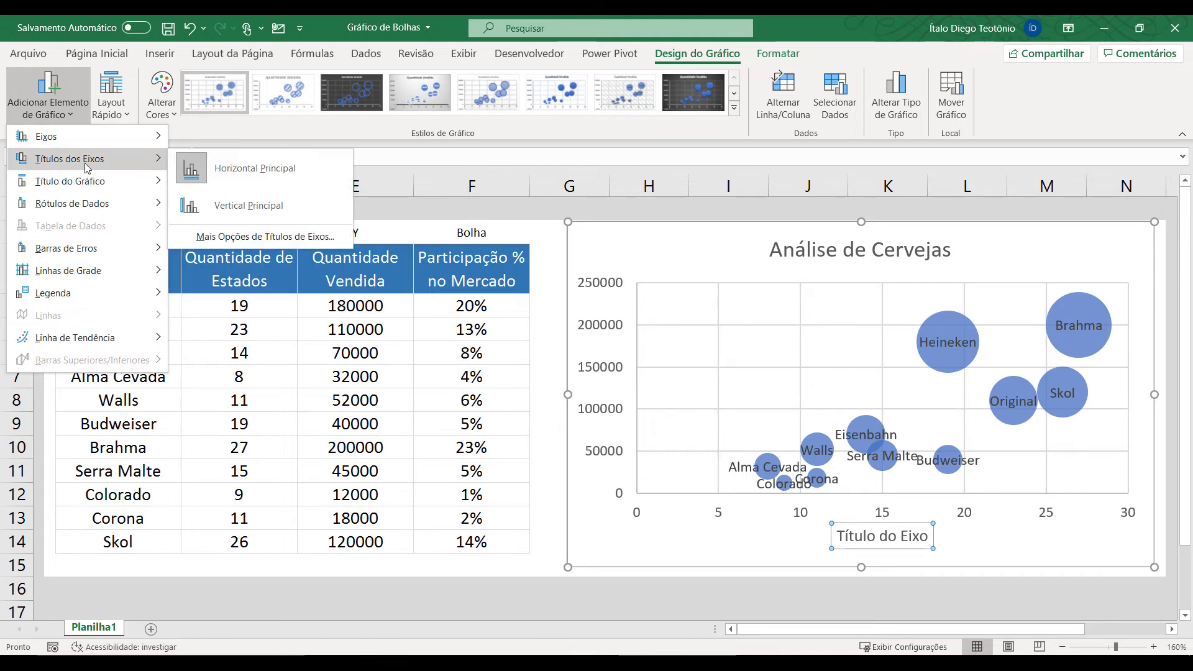
pyautogui.click(255, 209)
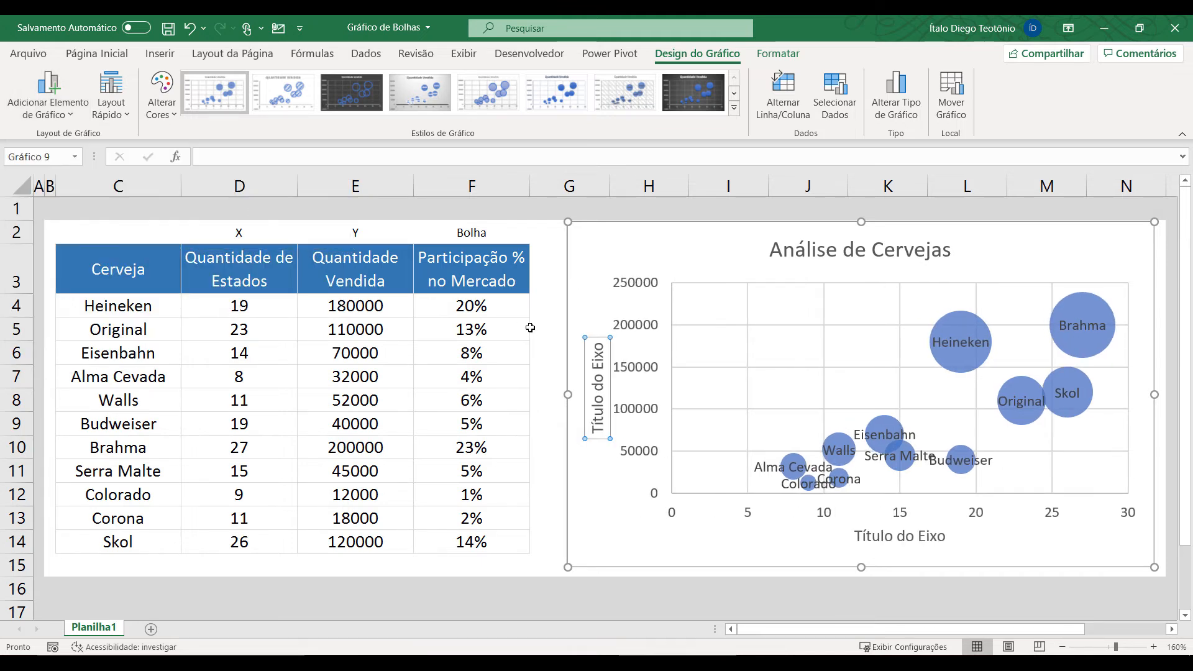
pyautogui.click(600, 367)
pyautogui.moveTo(598, 346); pyautogui.dragTo(597, 435)
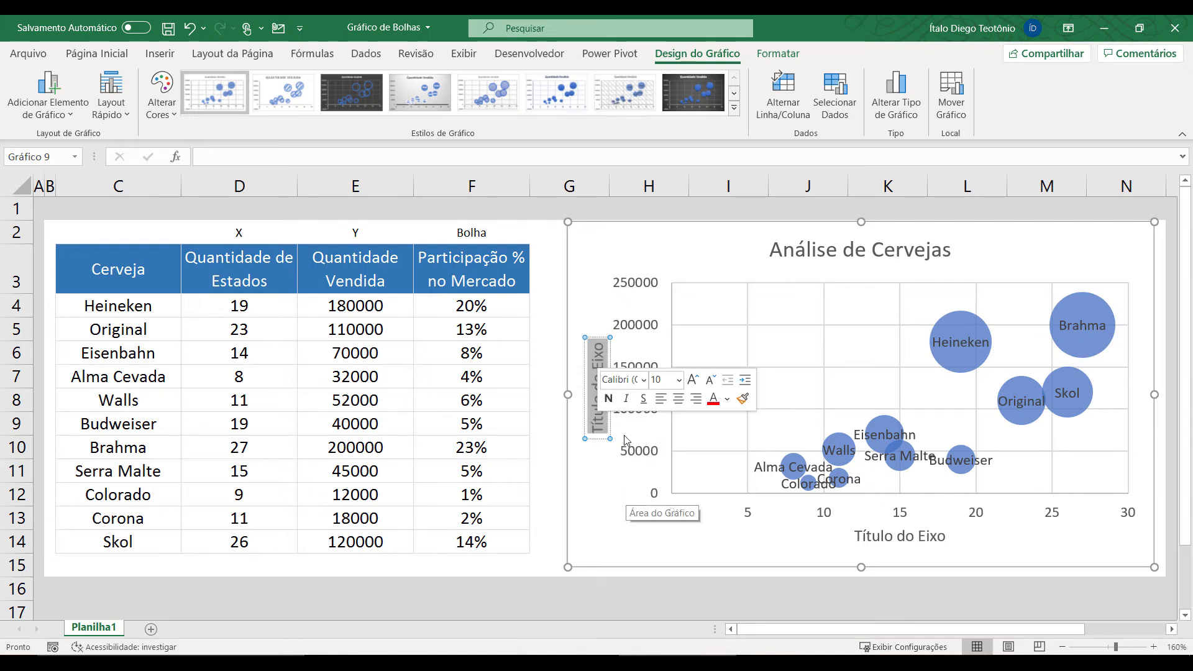
pyautogui.write('Quantida')
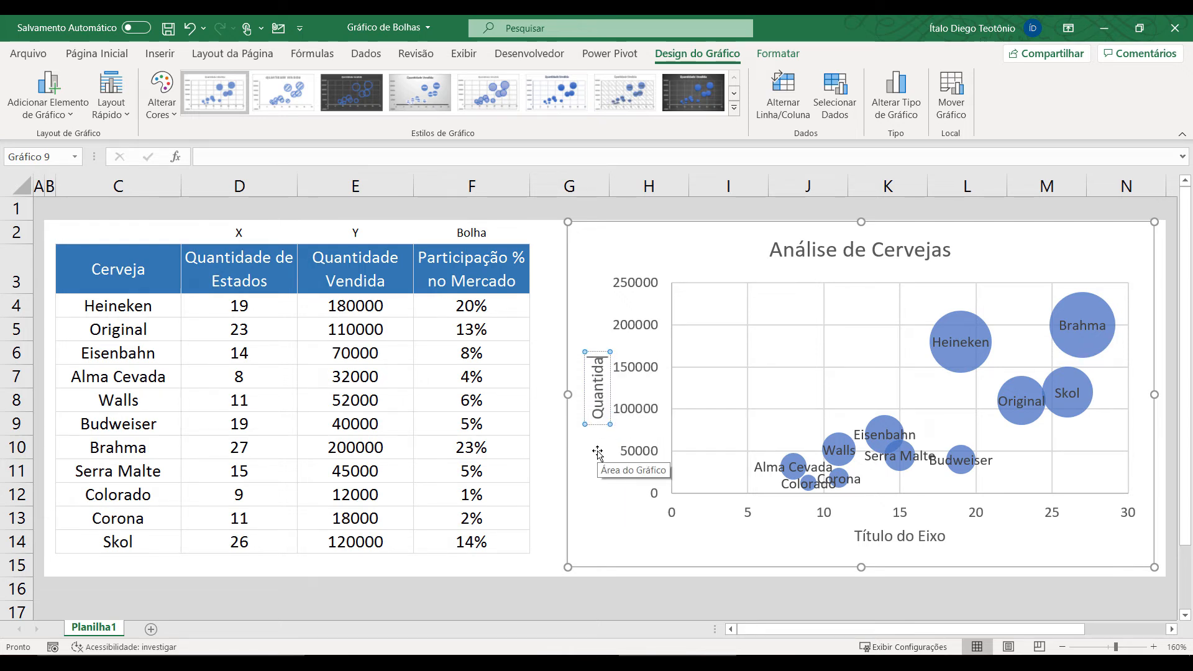
pyautogui.write('de Vendida')
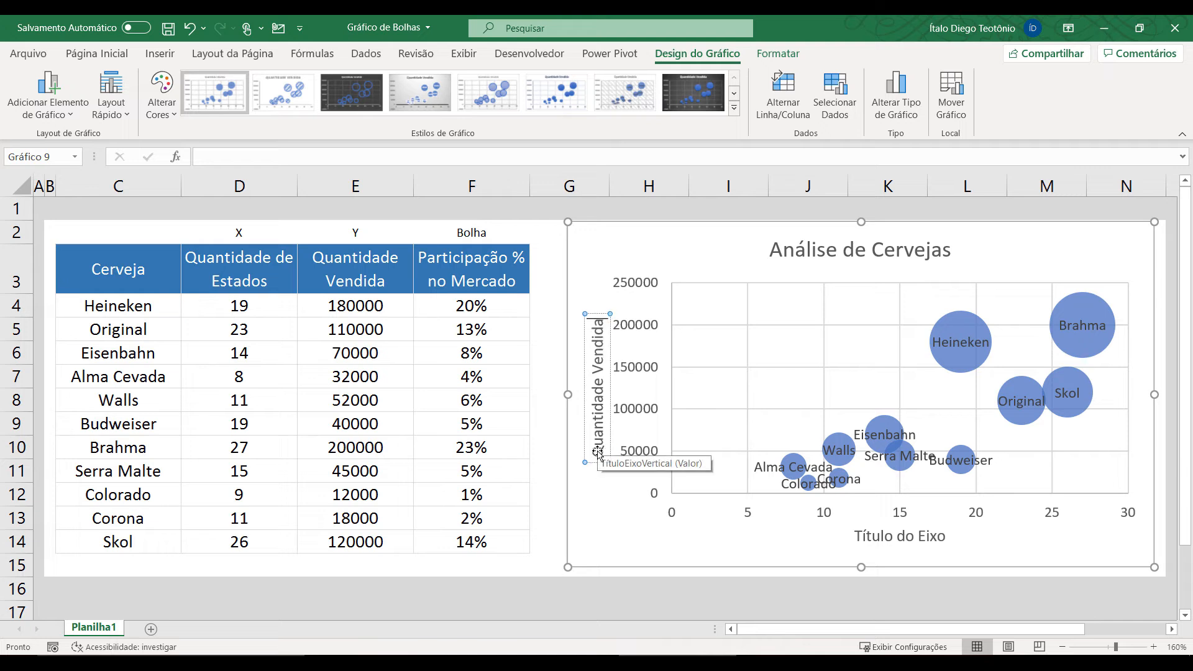
# Change the horizontal axis title text to "Quantidade de Estados"
pyautogui.click(871, 540)
pyautogui.doubleClick(871, 539)
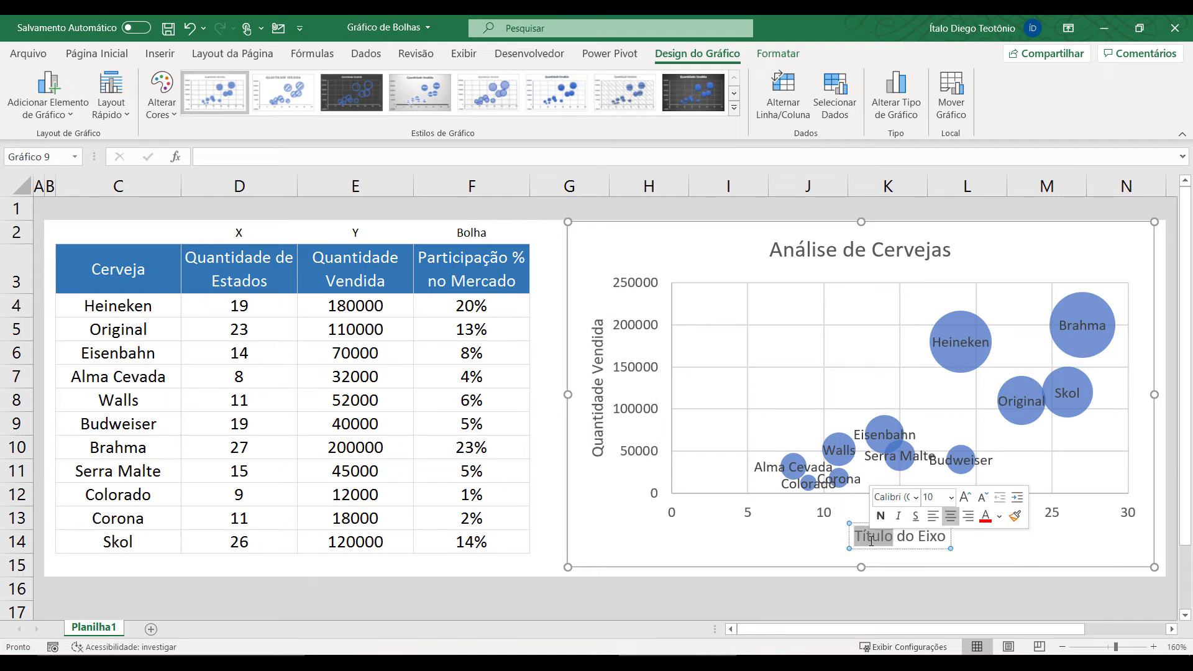
pyautogui.click(871, 539)
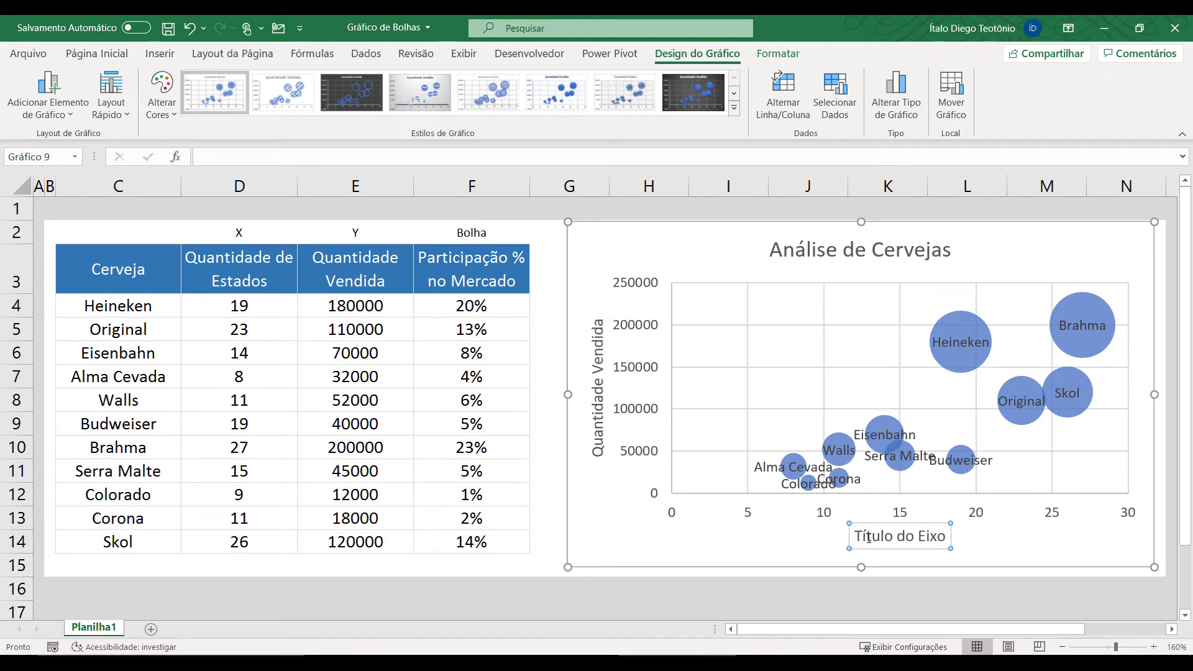
pyautogui.tripleClick(868, 538)
pyautogui.write('Quan')
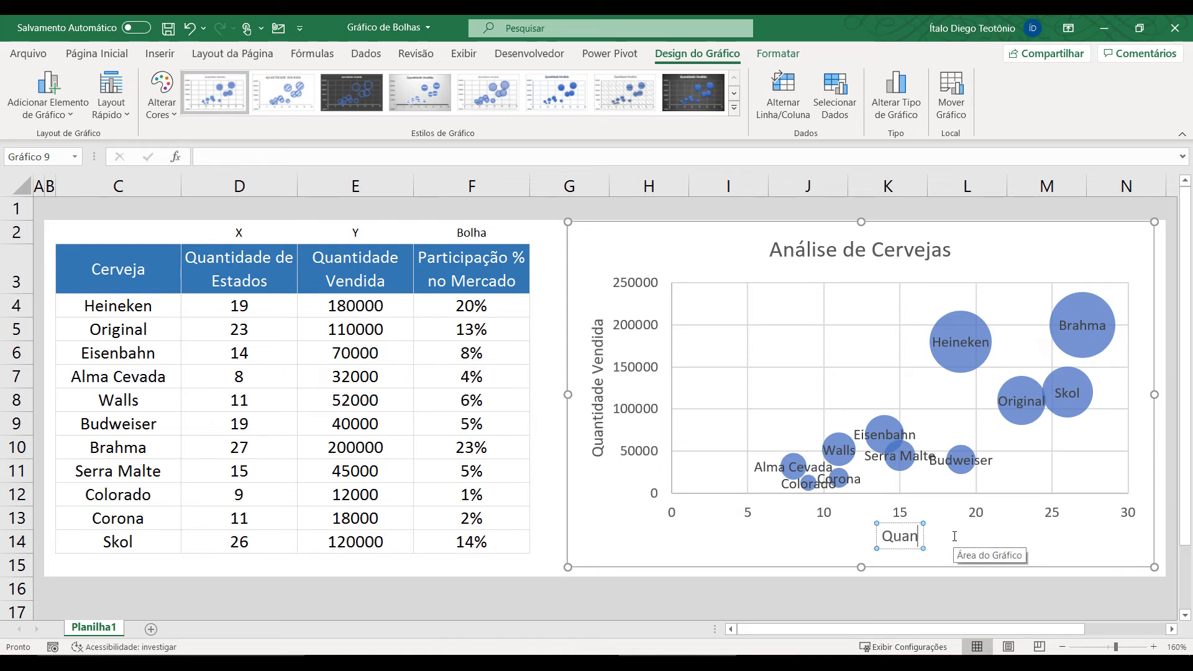
pyautogui.write('tidade de Esta')
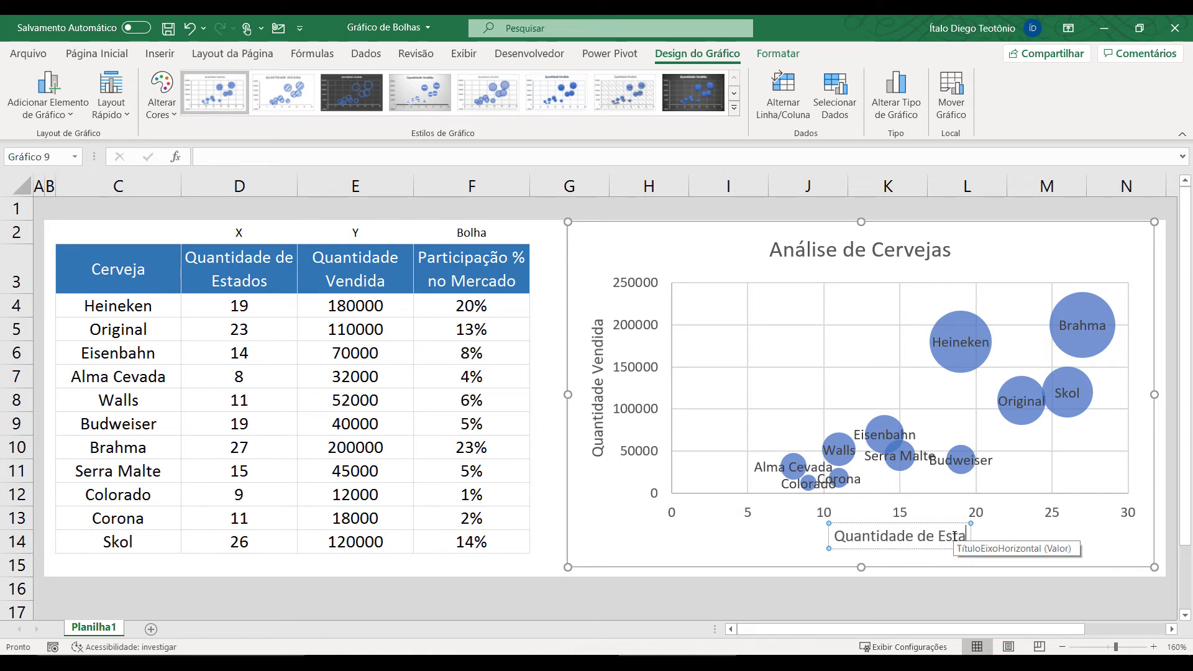
pyautogui.write('dos')
pyautogui.click(848, 595)
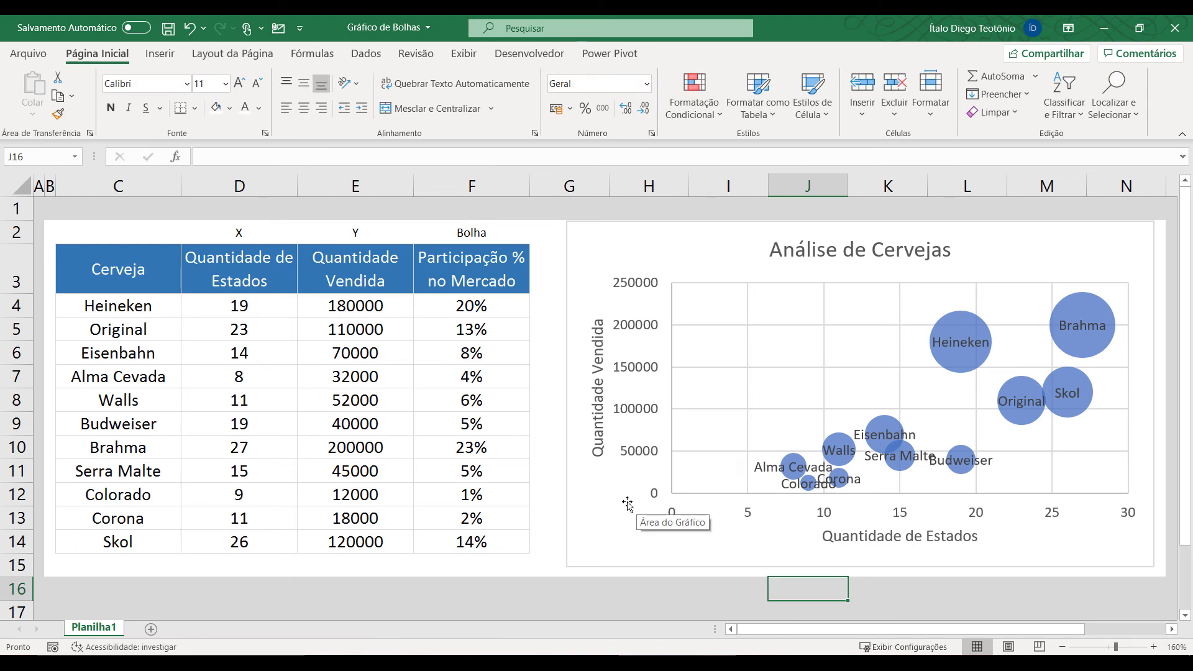
# Delete both the vertical and the horizontal axis titles from the bubble chart
pyautogui.click(596, 447)
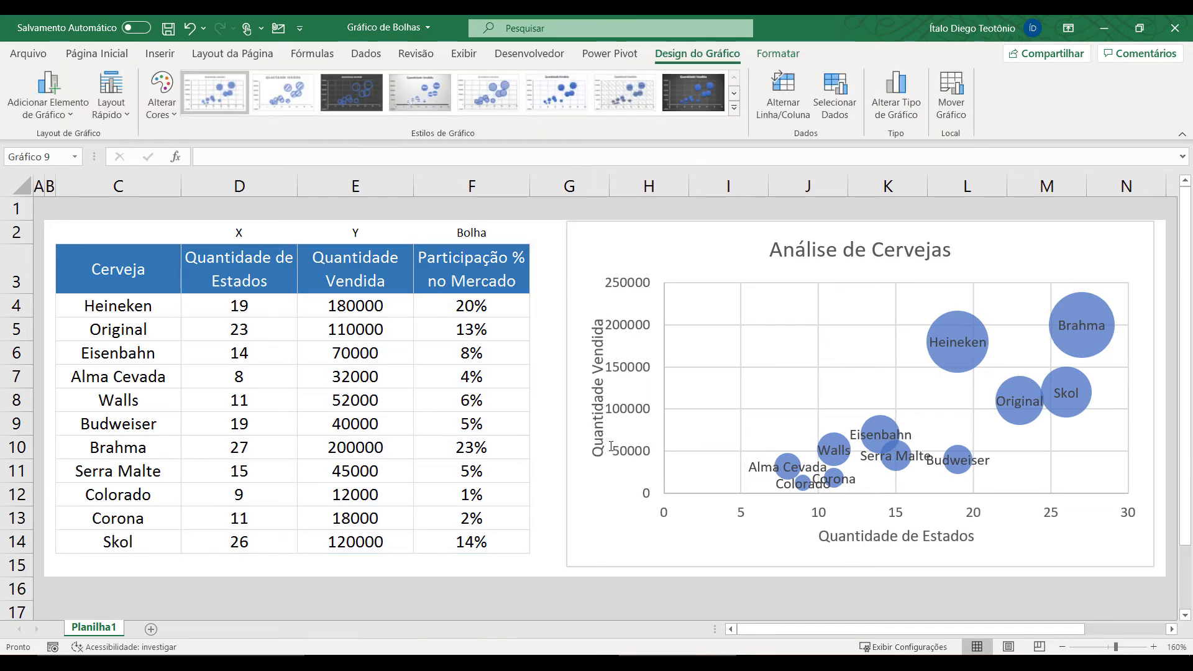
pyautogui.press('Delete')
pyautogui.click(890, 538)
pyautogui.press('Delete')
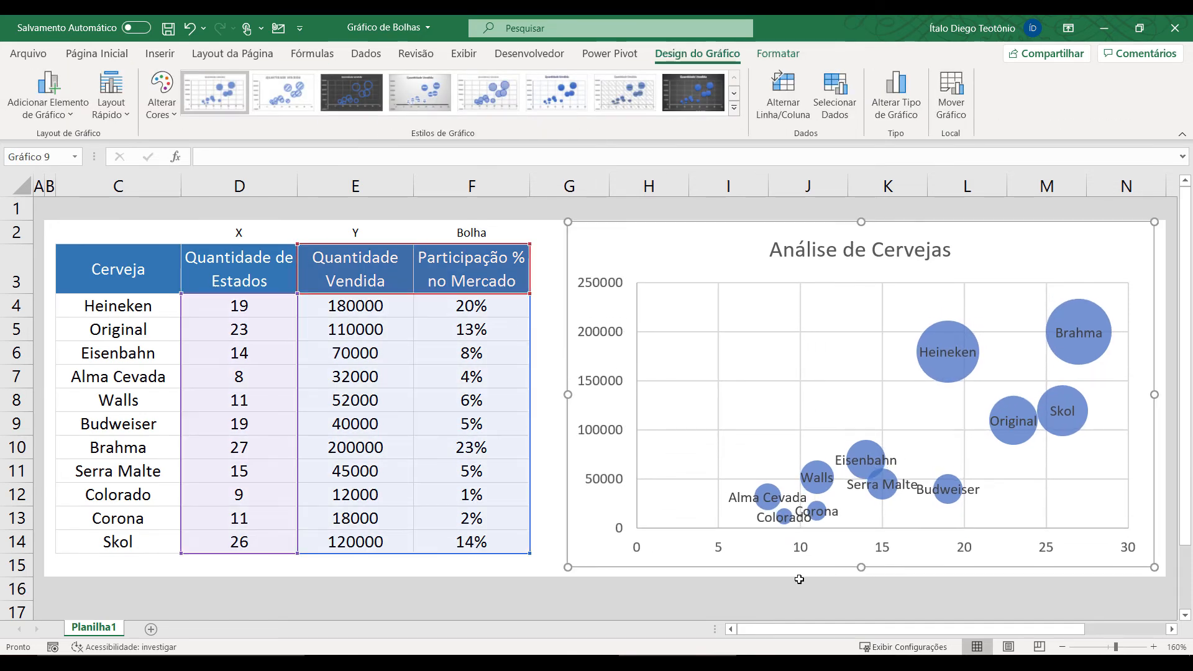
pyautogui.click(746, 587)
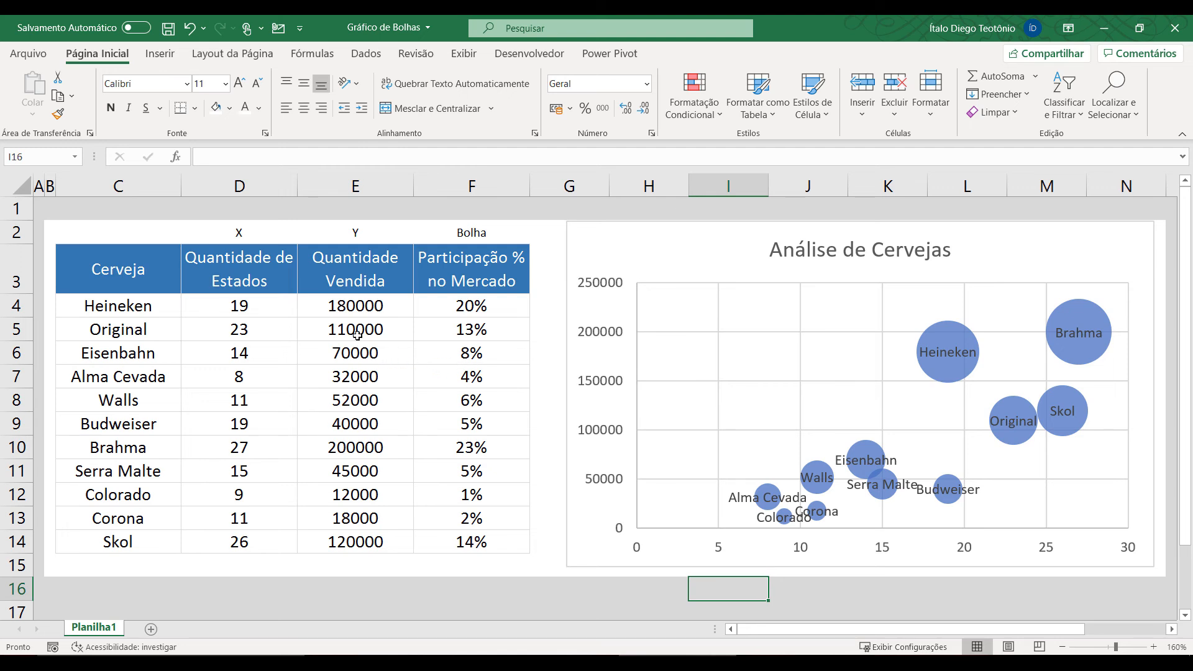
# Set Heineken's Quantidade Vendida in E4 to 210000 and its Quantidade de Estados in D4 to 24
pyautogui.click(352, 304)
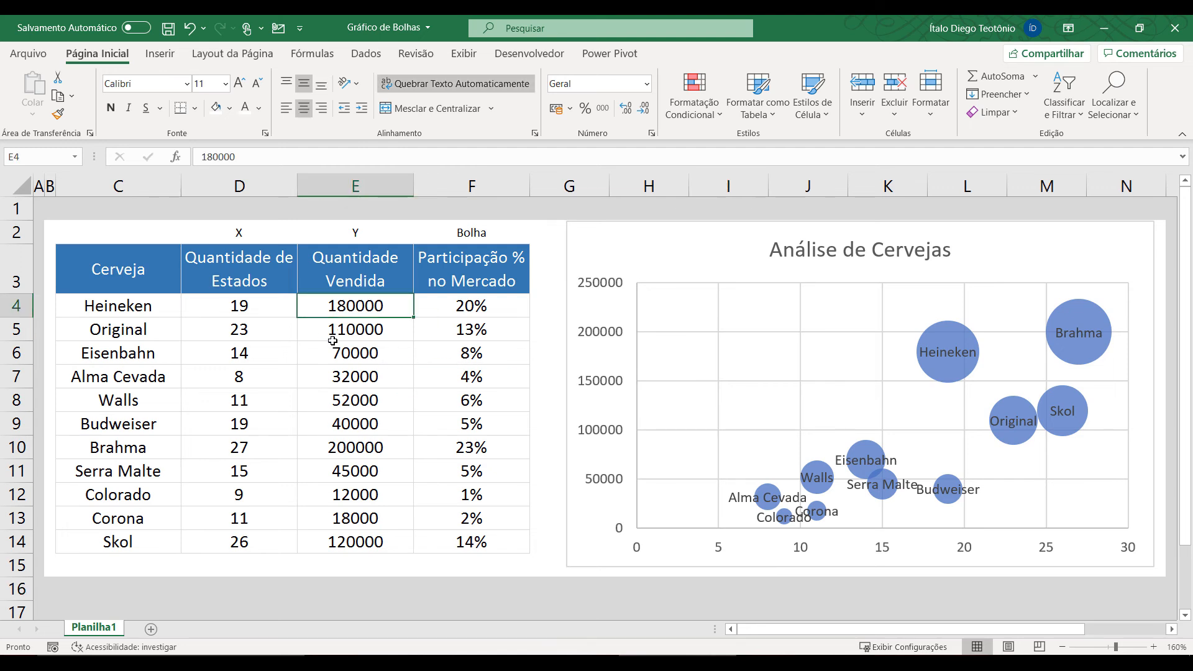
pyautogui.write('2100')
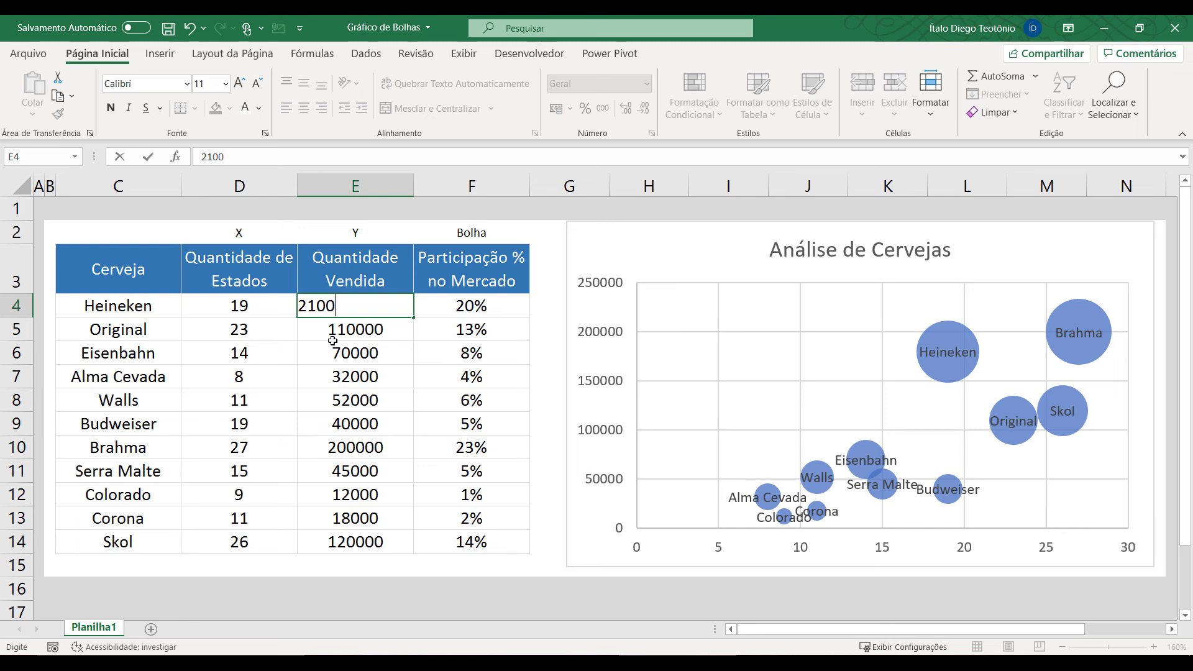
pyautogui.press('Return')
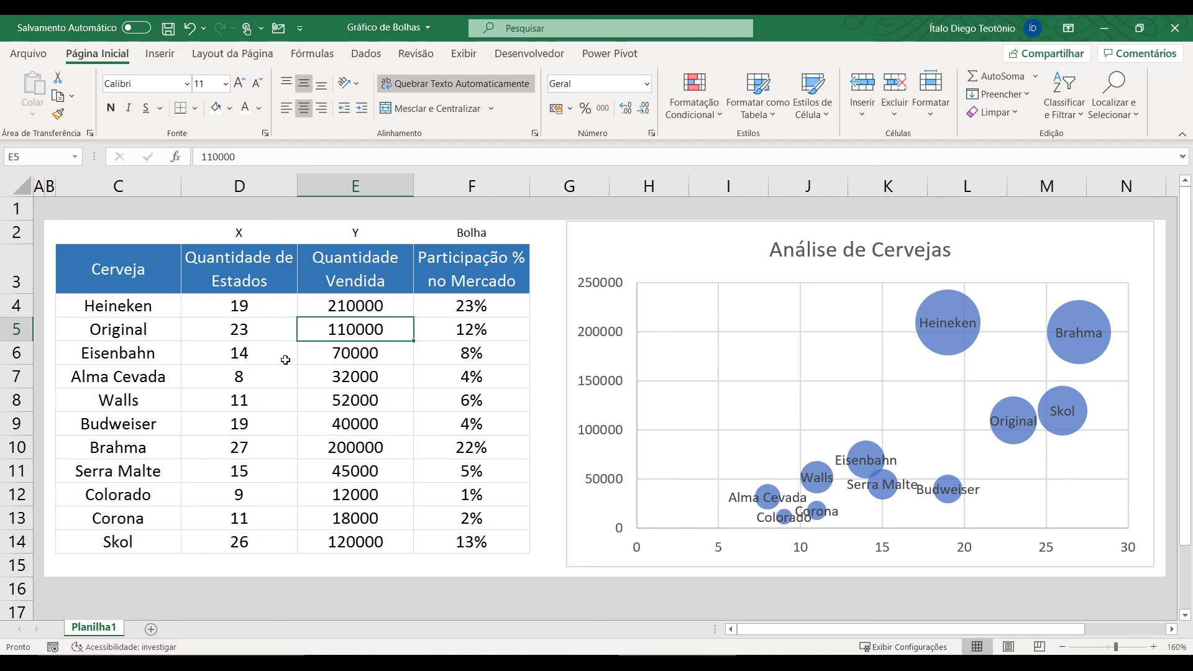
pyautogui.click(246, 304)
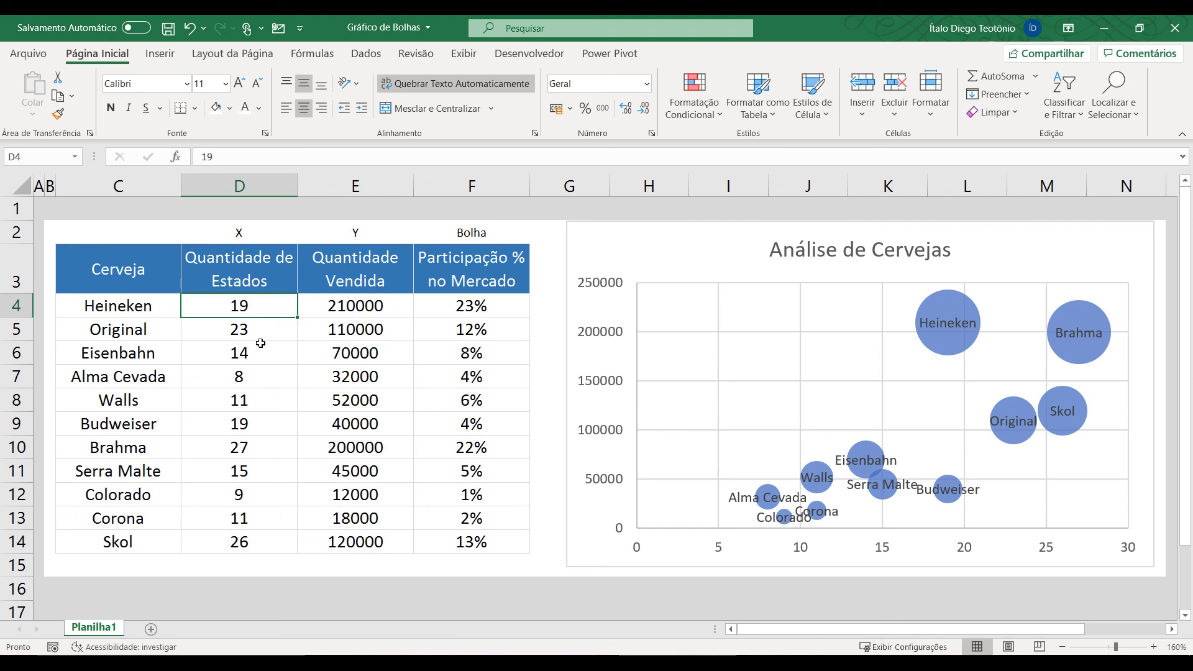
pyautogui.write('24')
pyautogui.press('Tab')
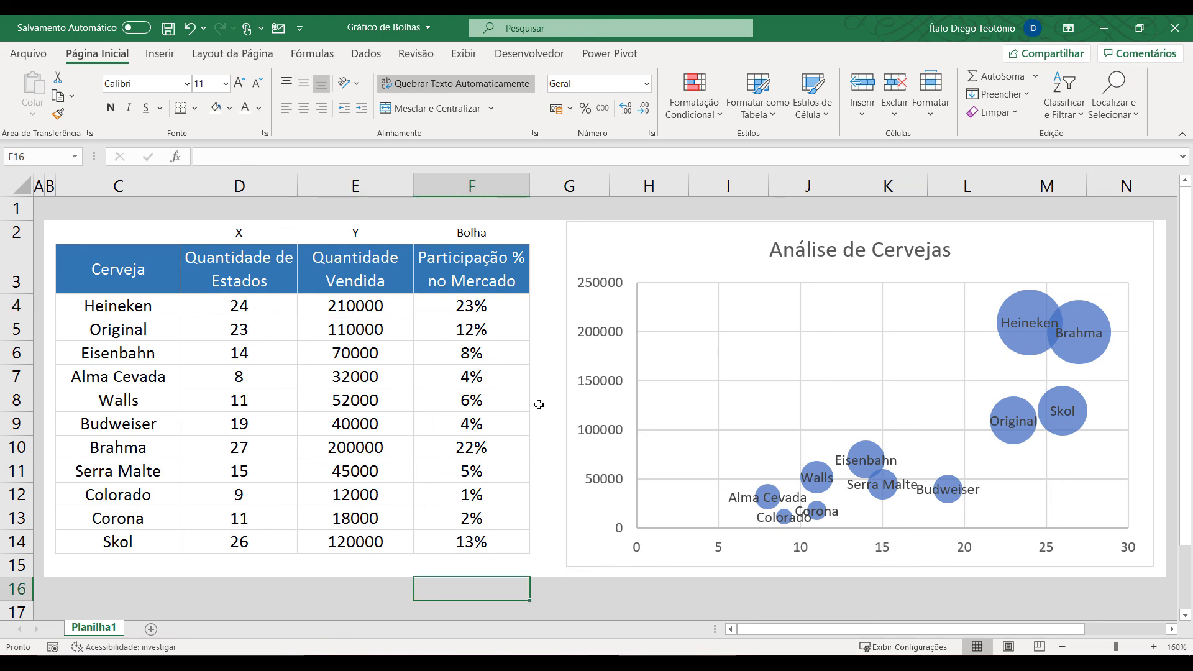
# Remove the outline around the bubble chart area
pyautogui.click(566, 351)
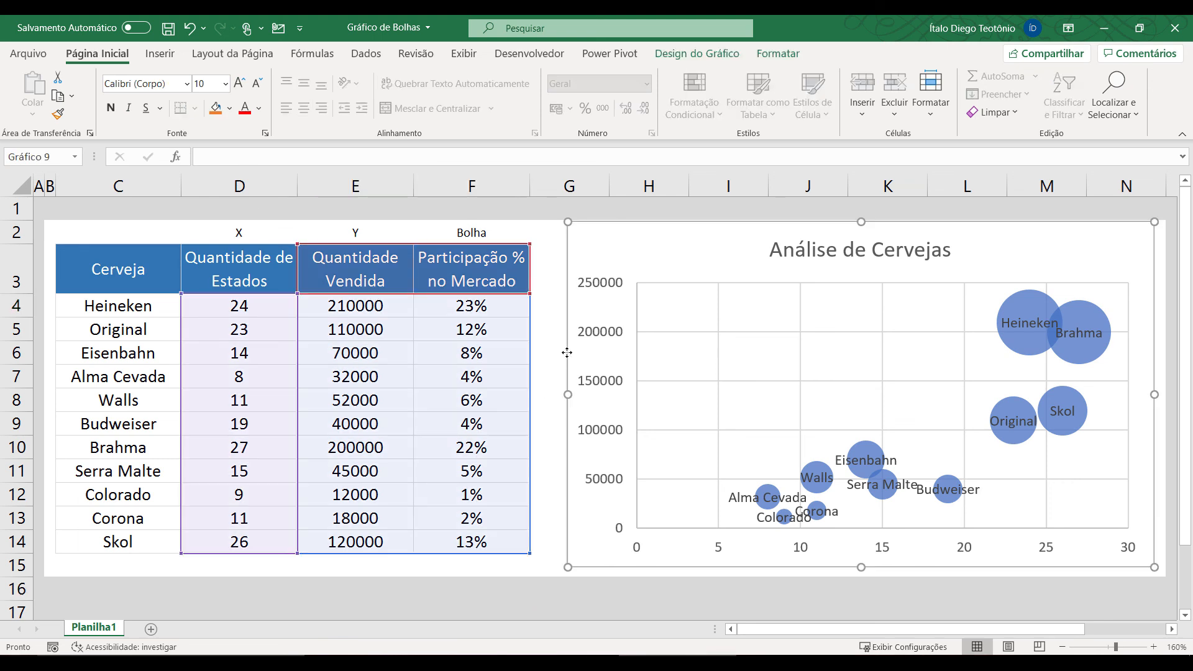
pyautogui.click(771, 55)
pyautogui.click(492, 93)
pyautogui.click(467, 287)
pyautogui.click(525, 609)
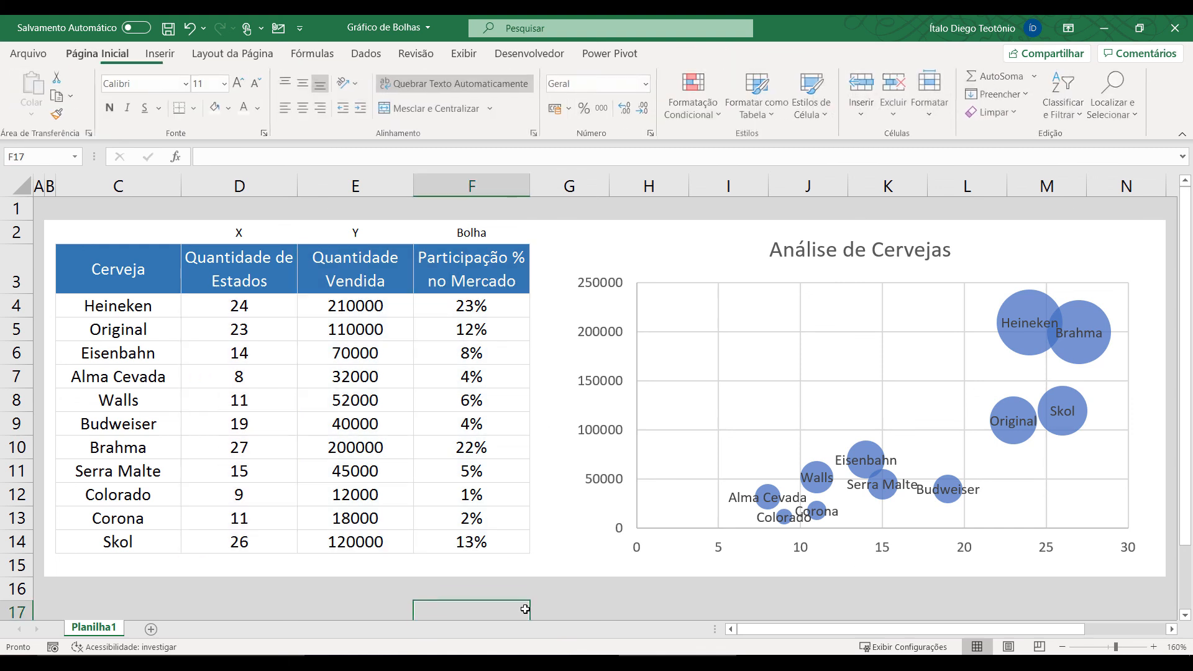